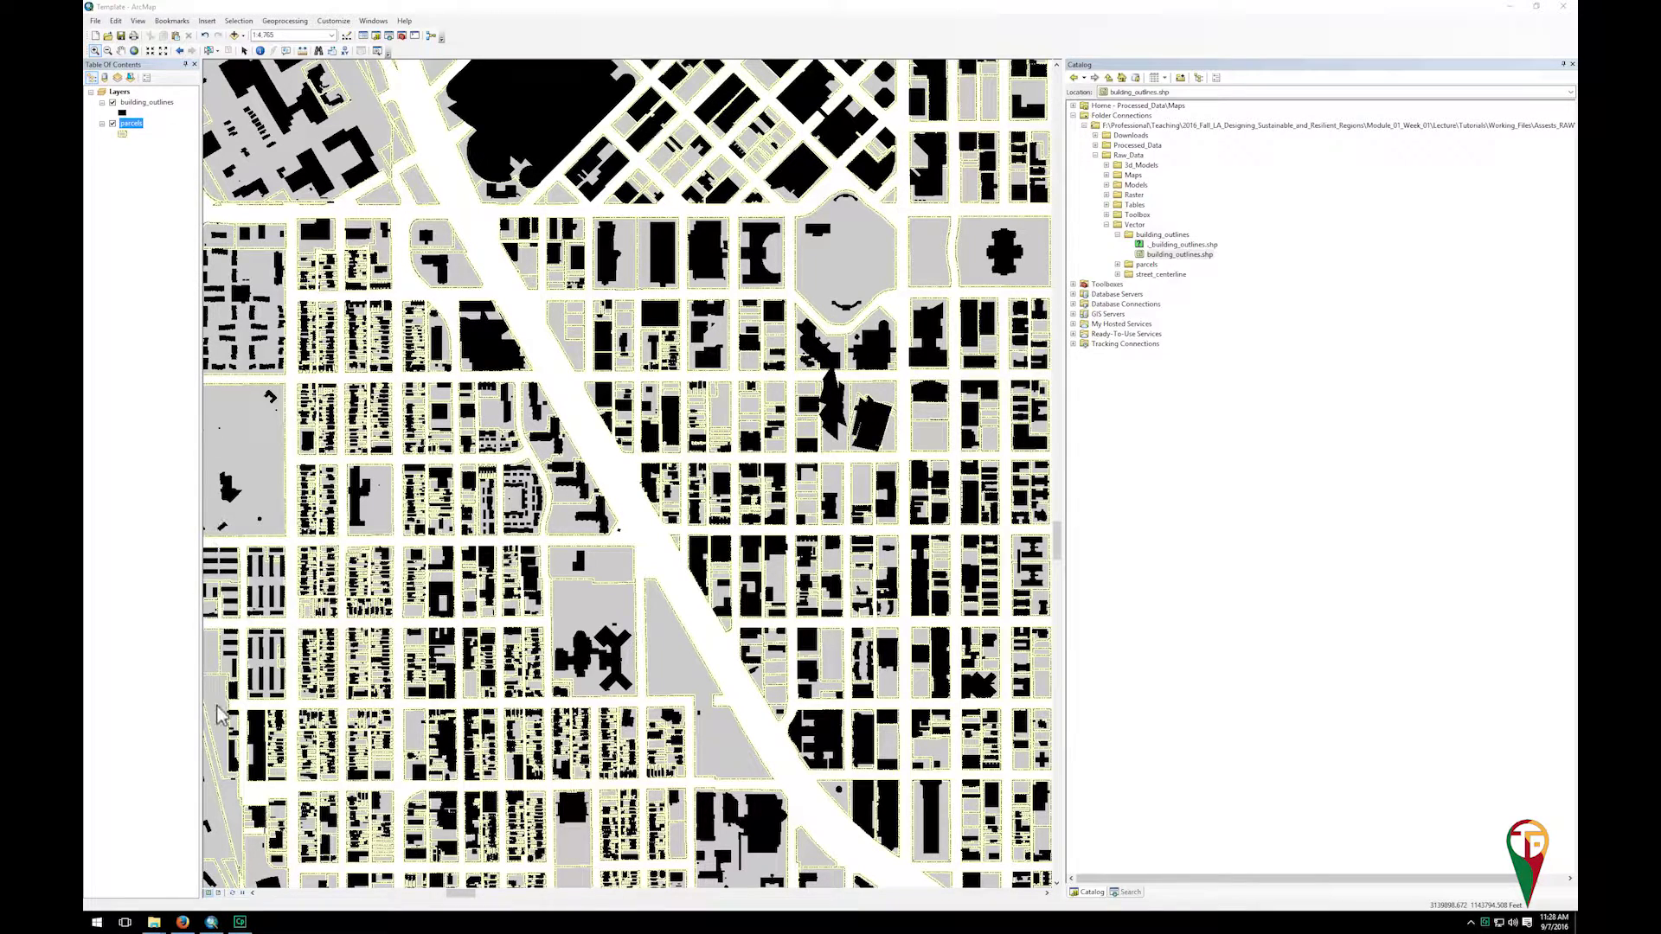
Switch the map document from data view to layout view.
click(219, 892)
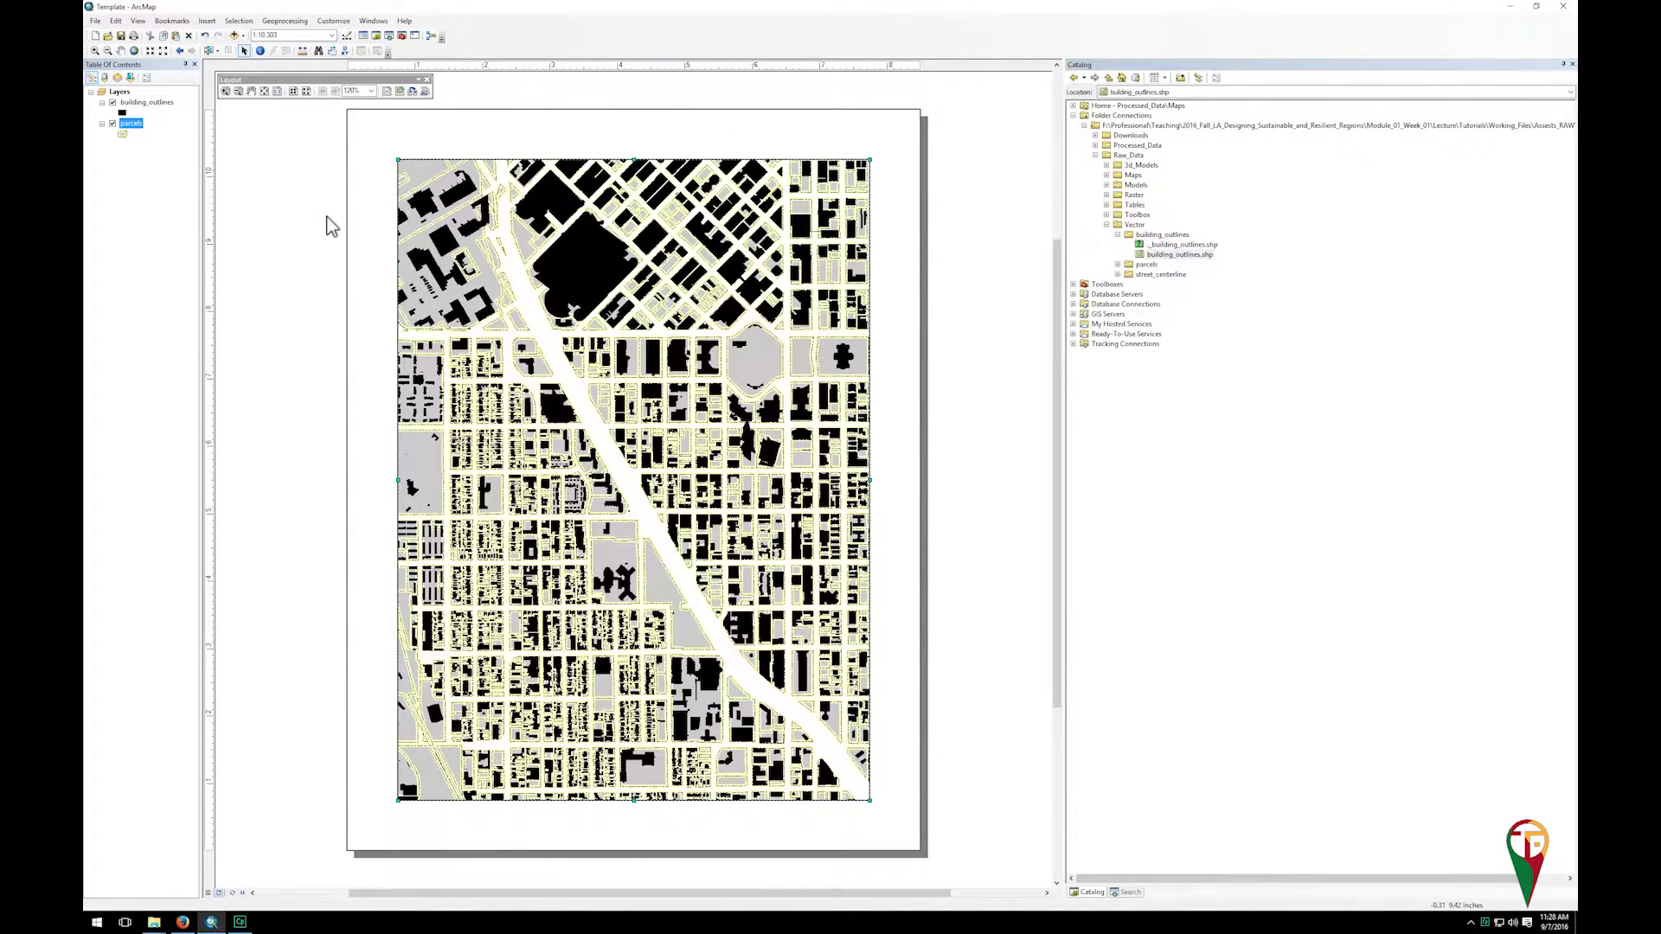
key(alt)
click(95, 21)
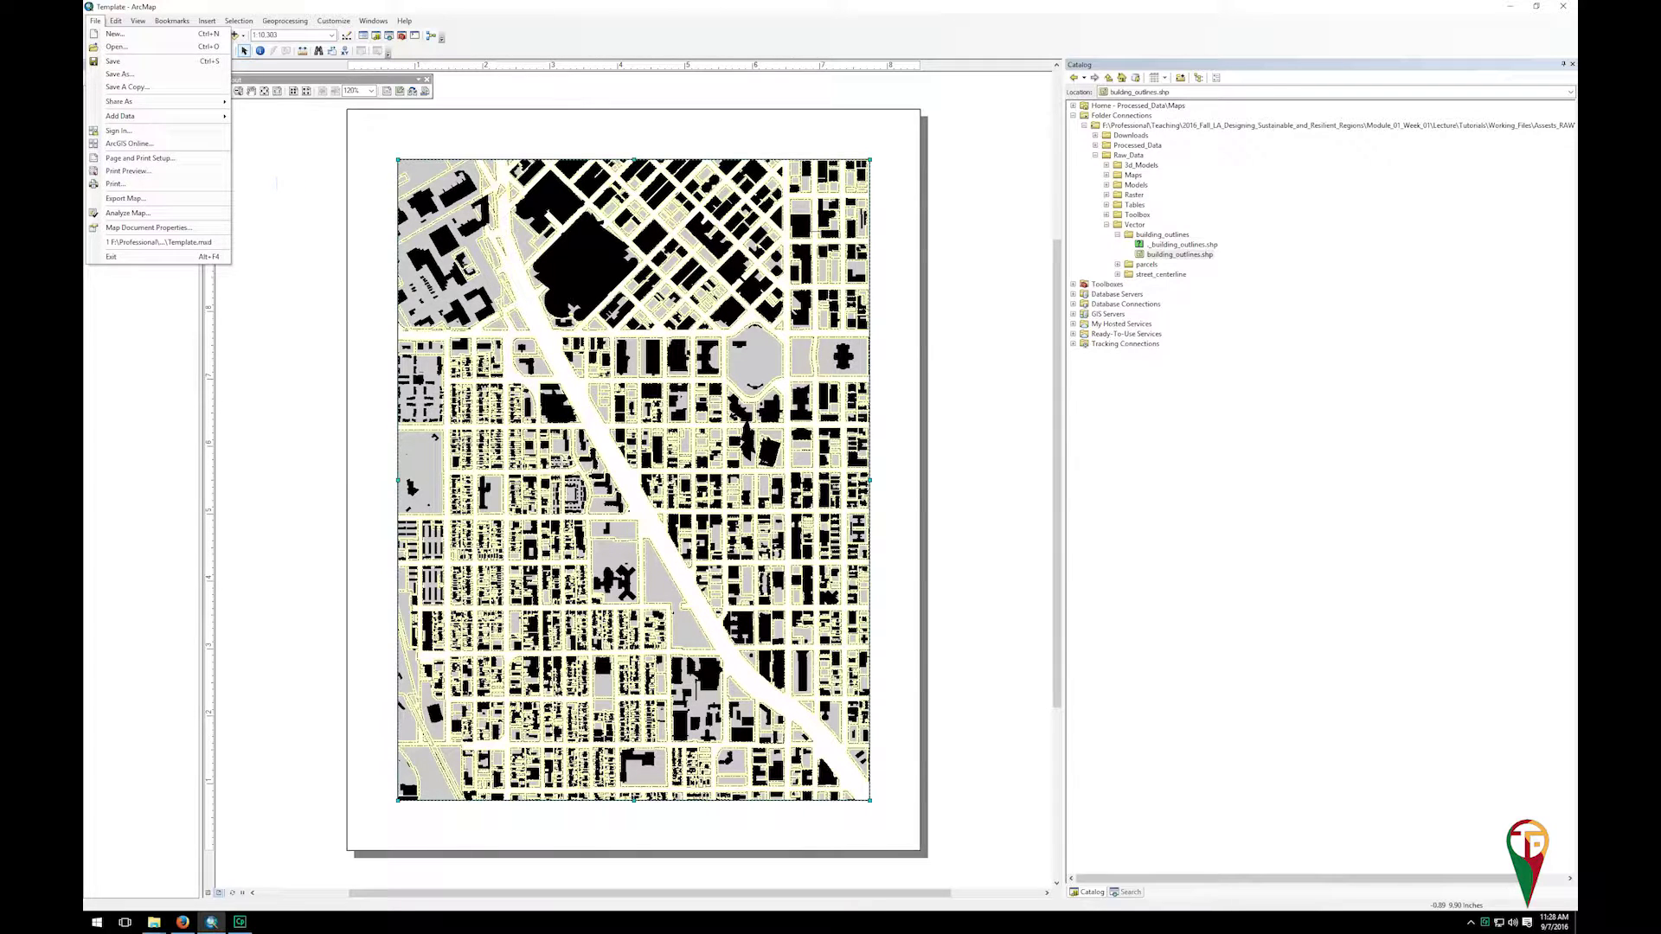
click(286, 183)
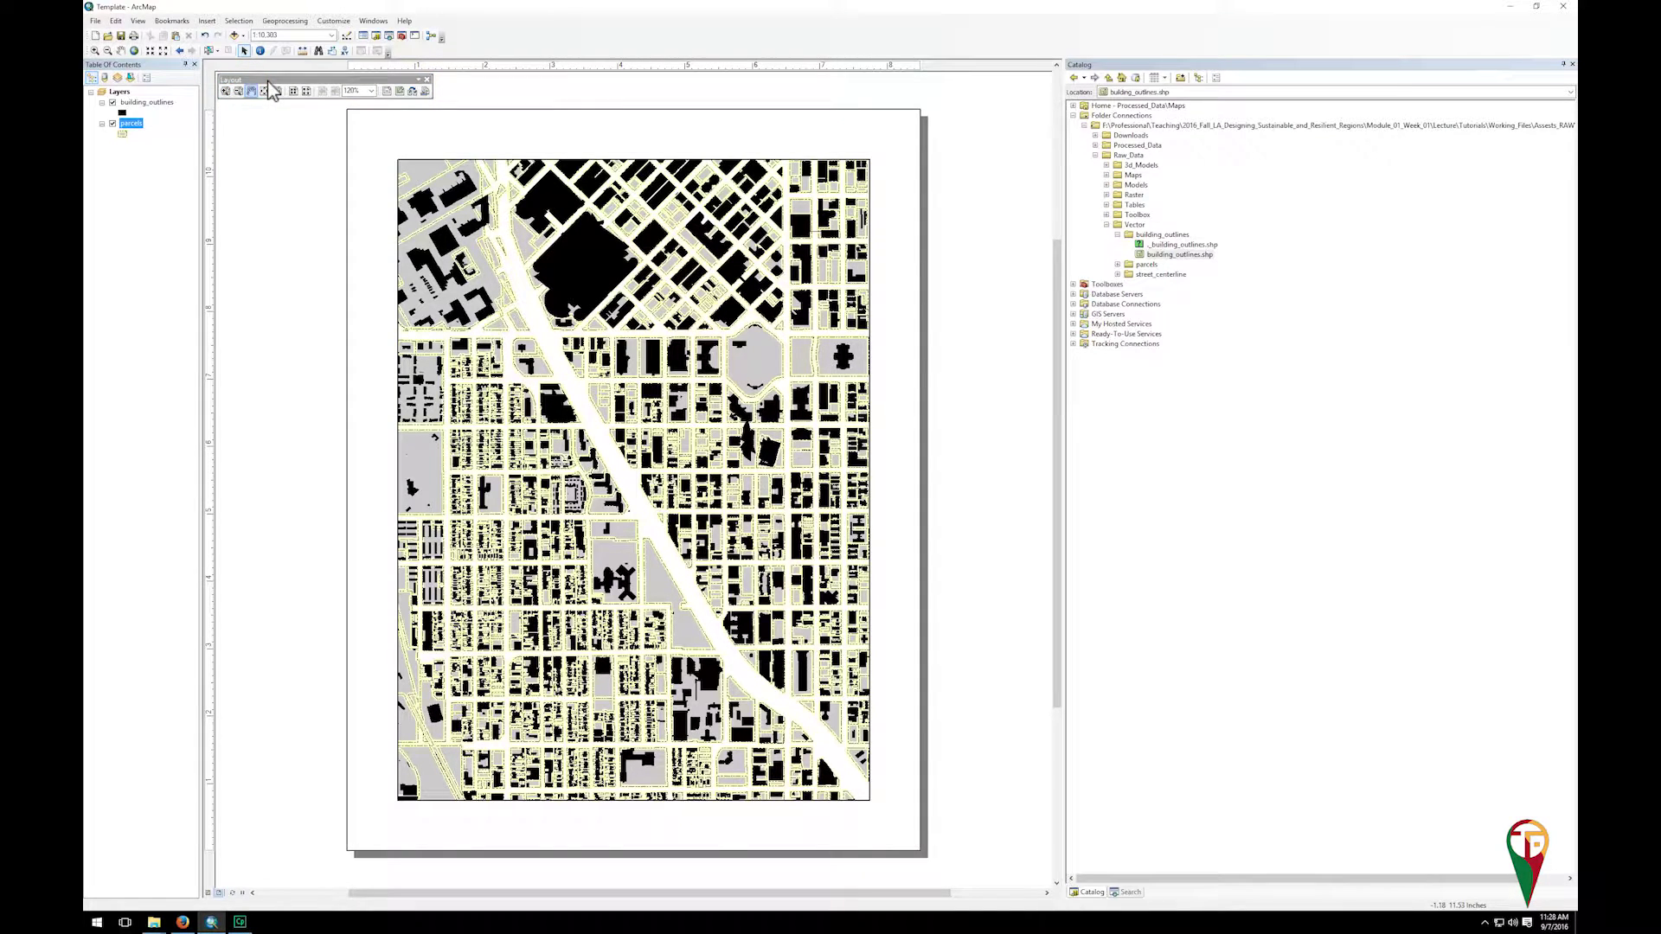
Pan the layout page slightly, and shift the map content upward inside its data frame.
click(251, 91)
drag(422, 258, 408, 254)
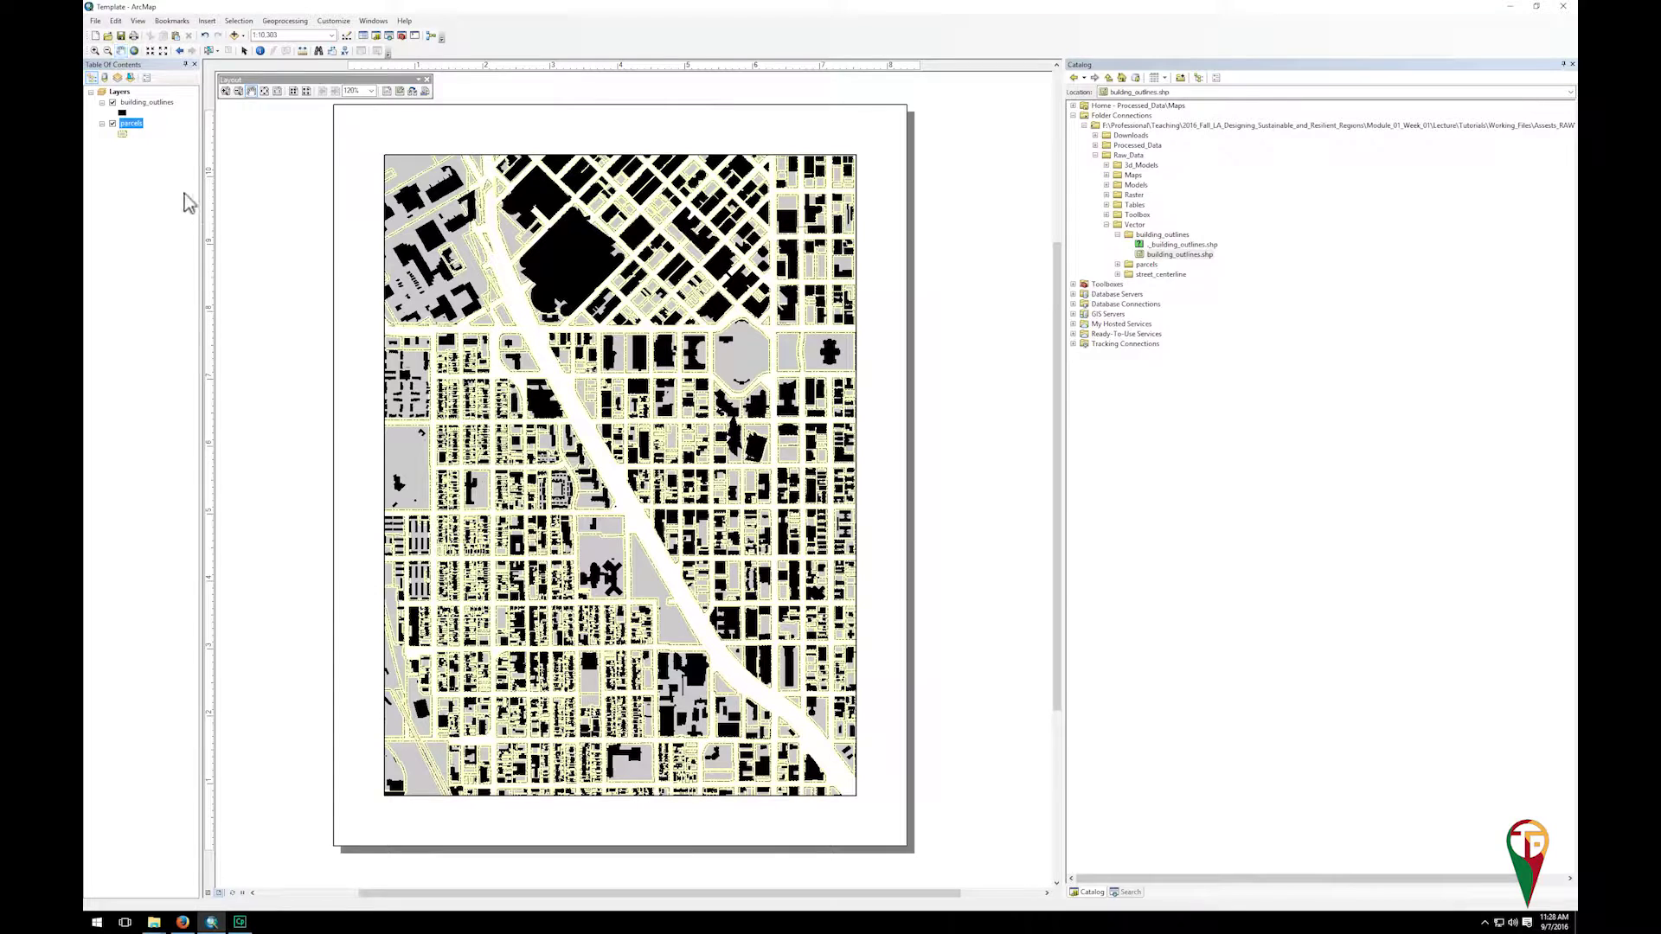
click(122, 50)
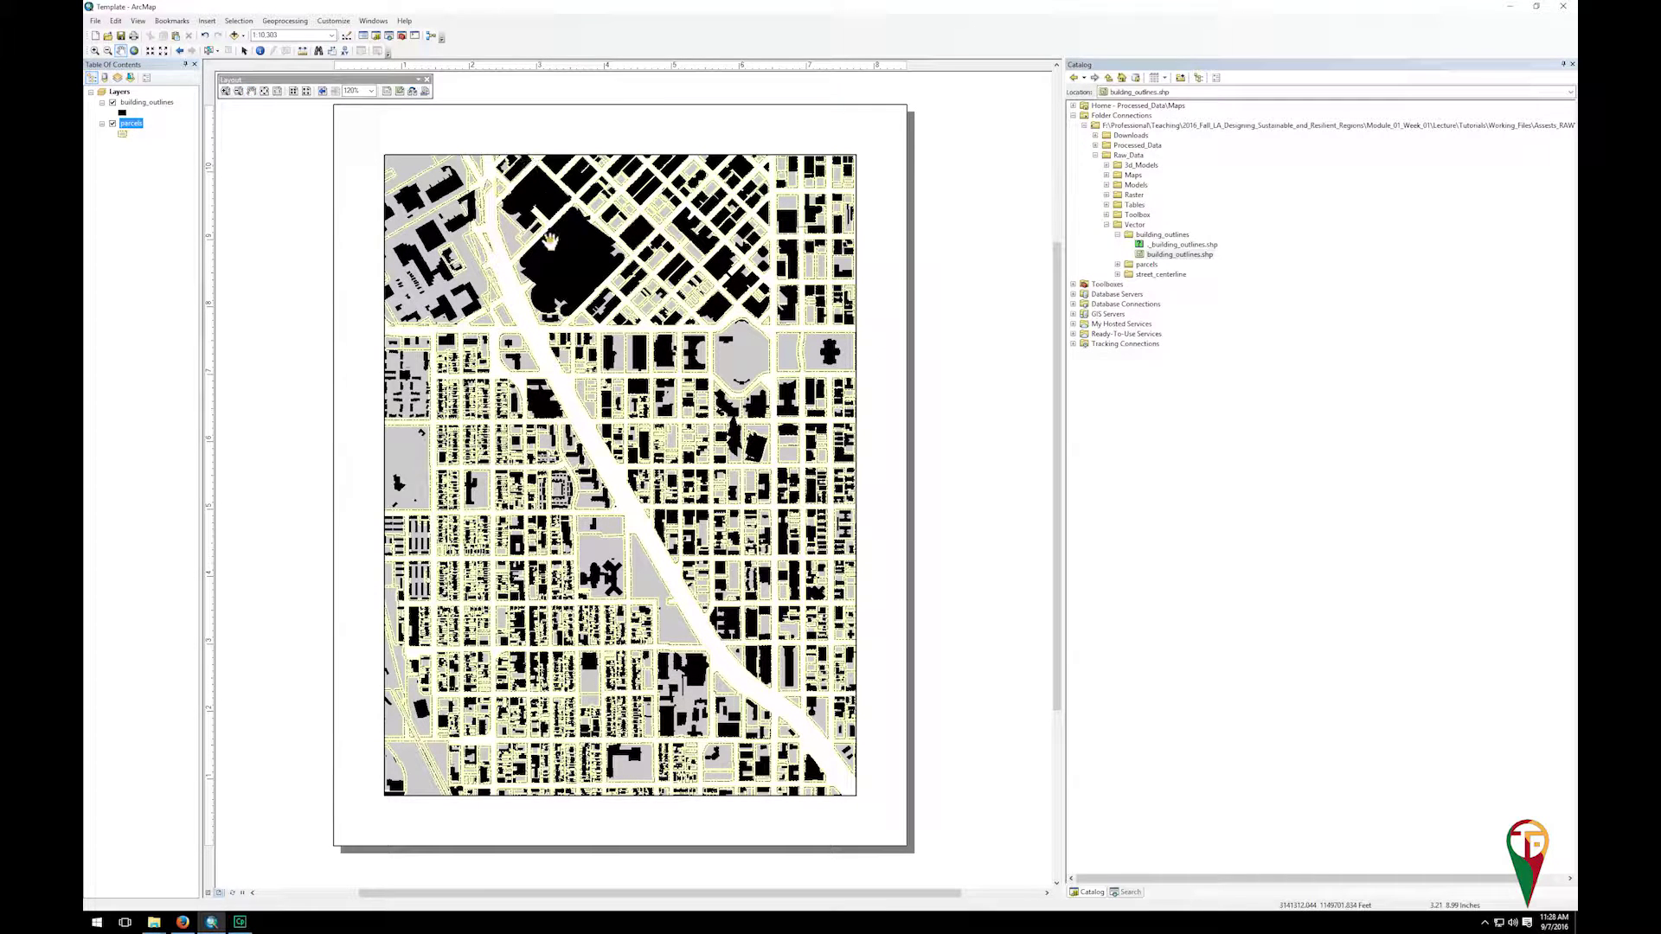
drag(546, 253, 551, 242)
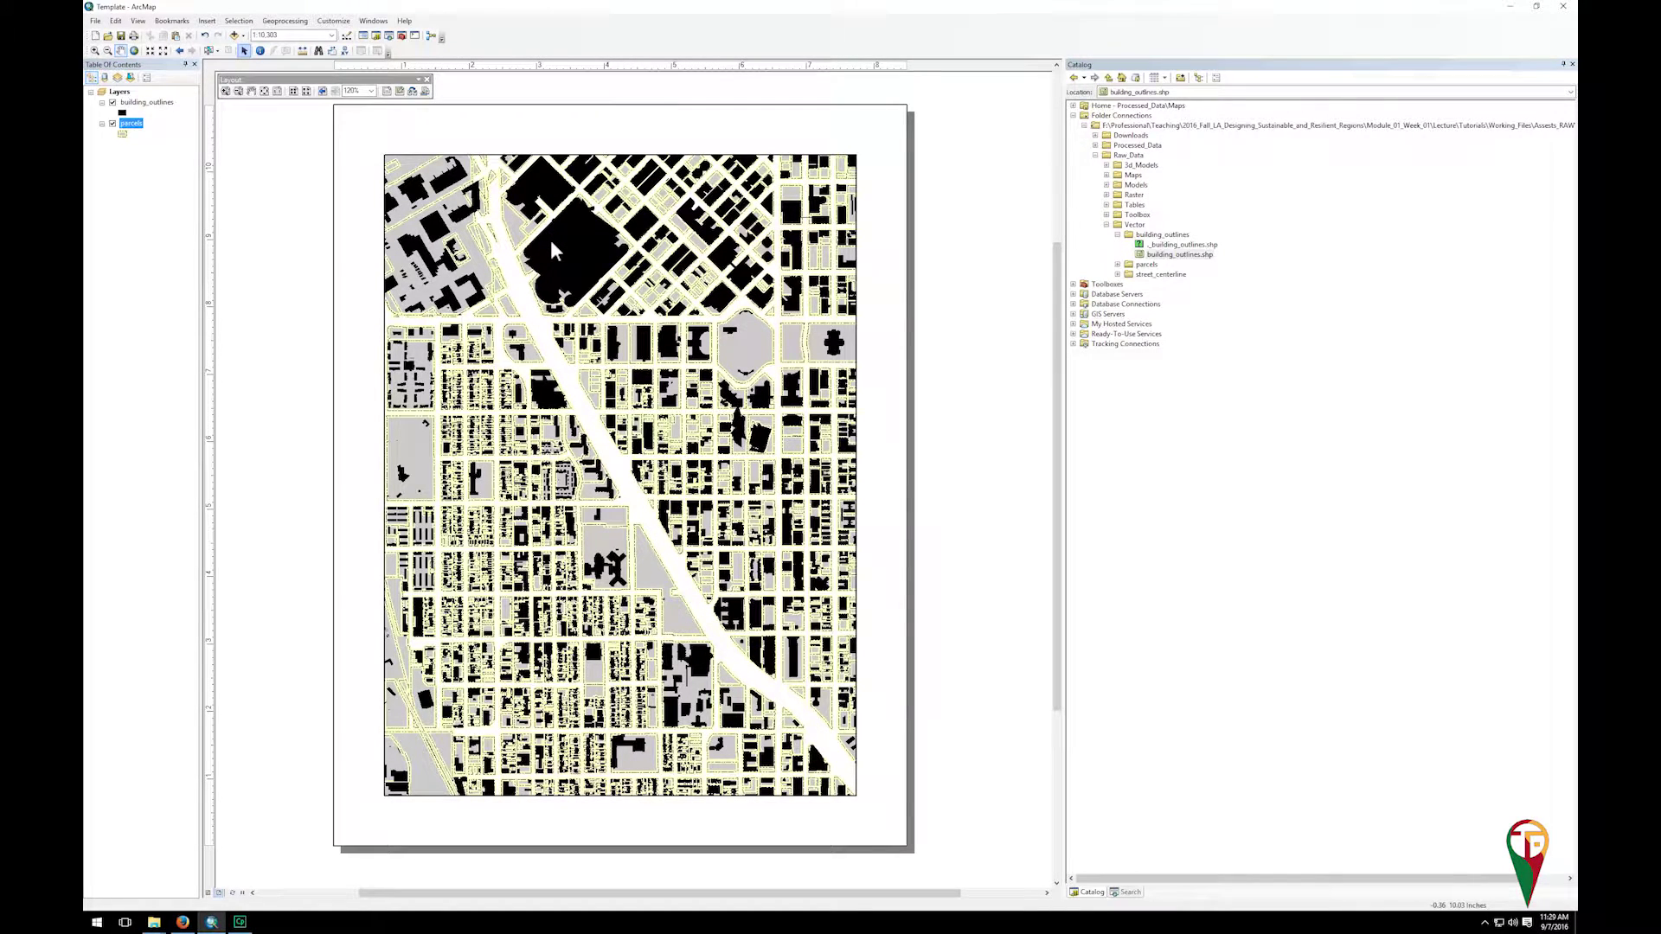
Resize and move the data frame into a wide landscape rectangle in the upper half of the page.
click(244, 50)
drag(364, 162, 344, 175)
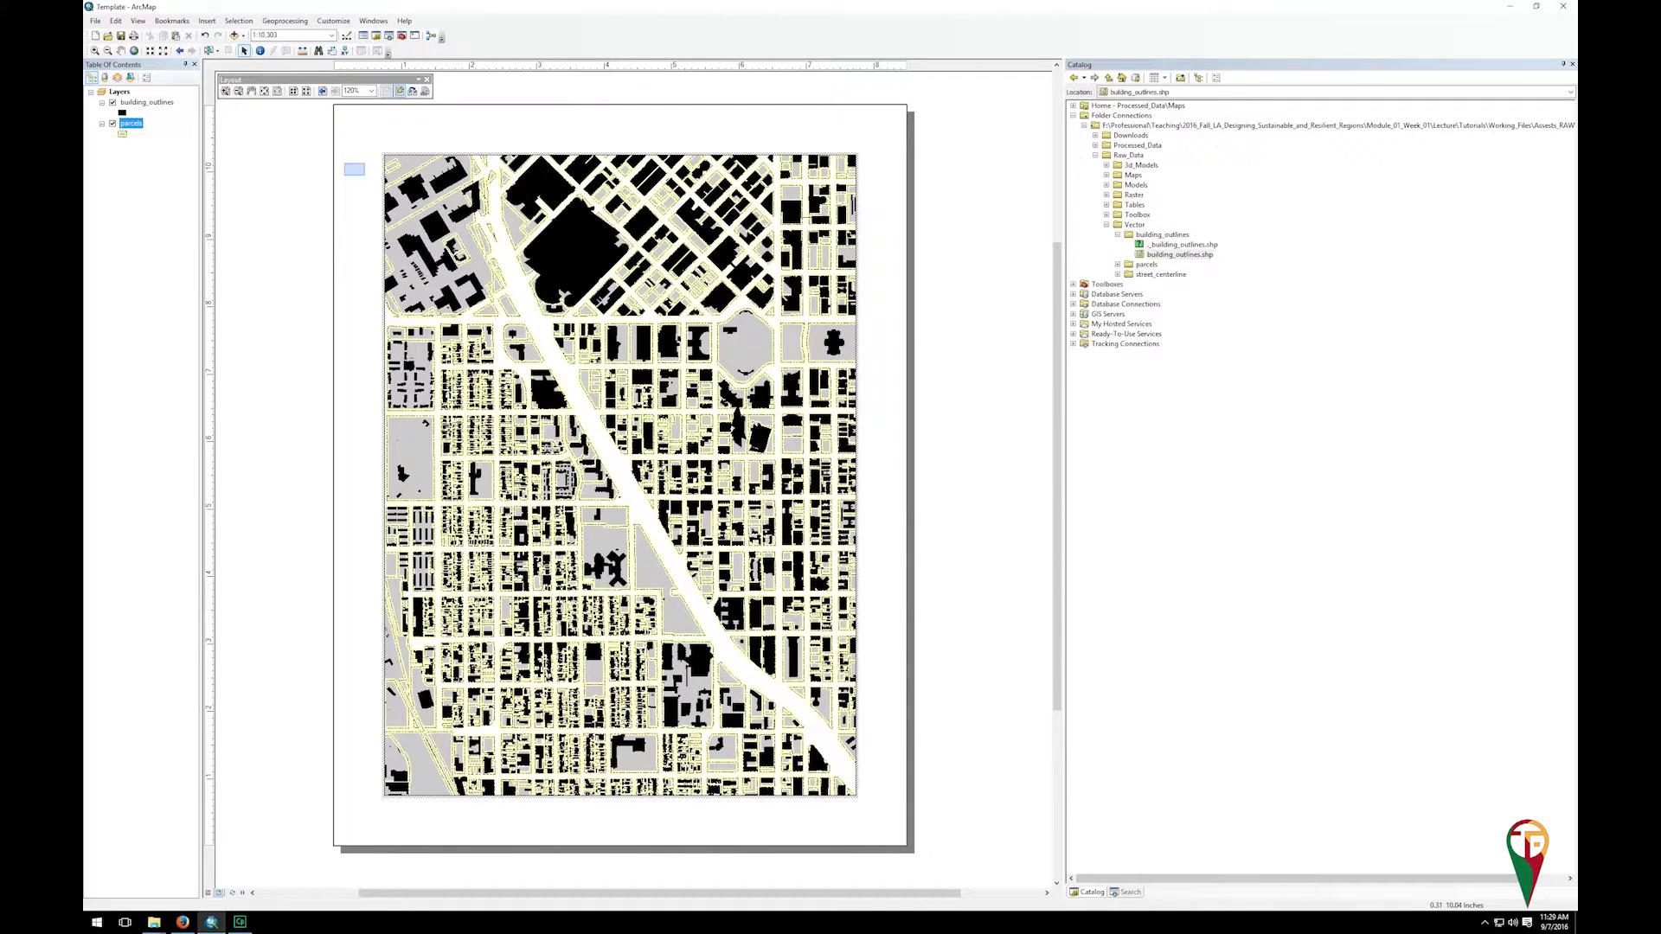
drag(344, 175, 387, 160)
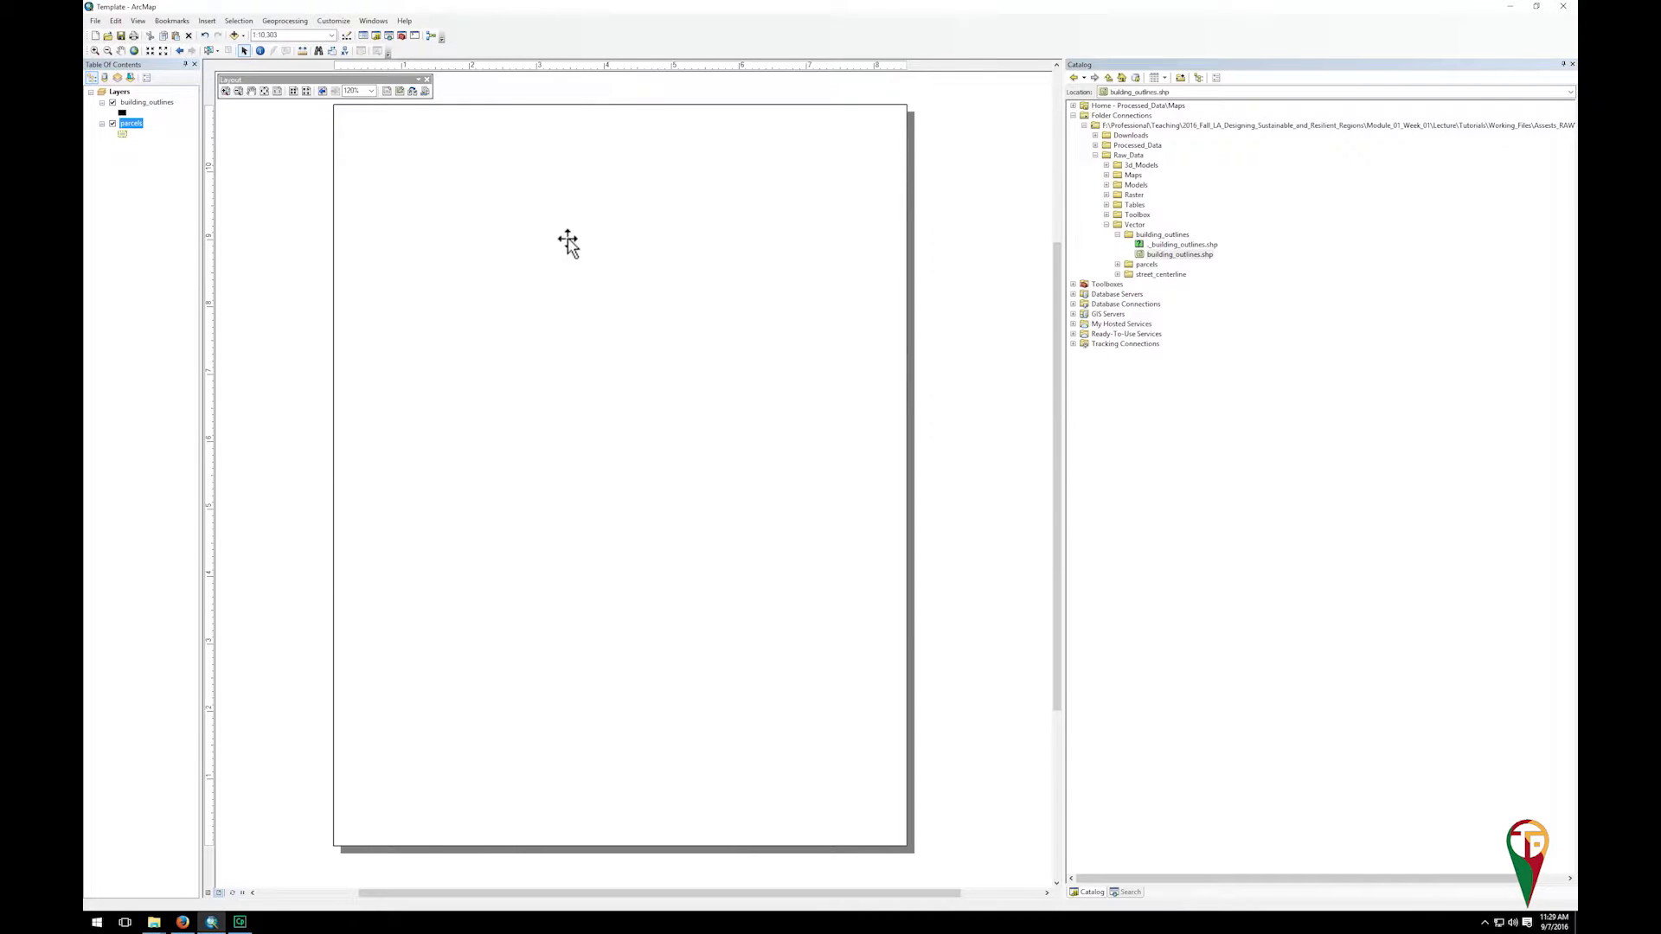
drag(986, 369, 966, 358)
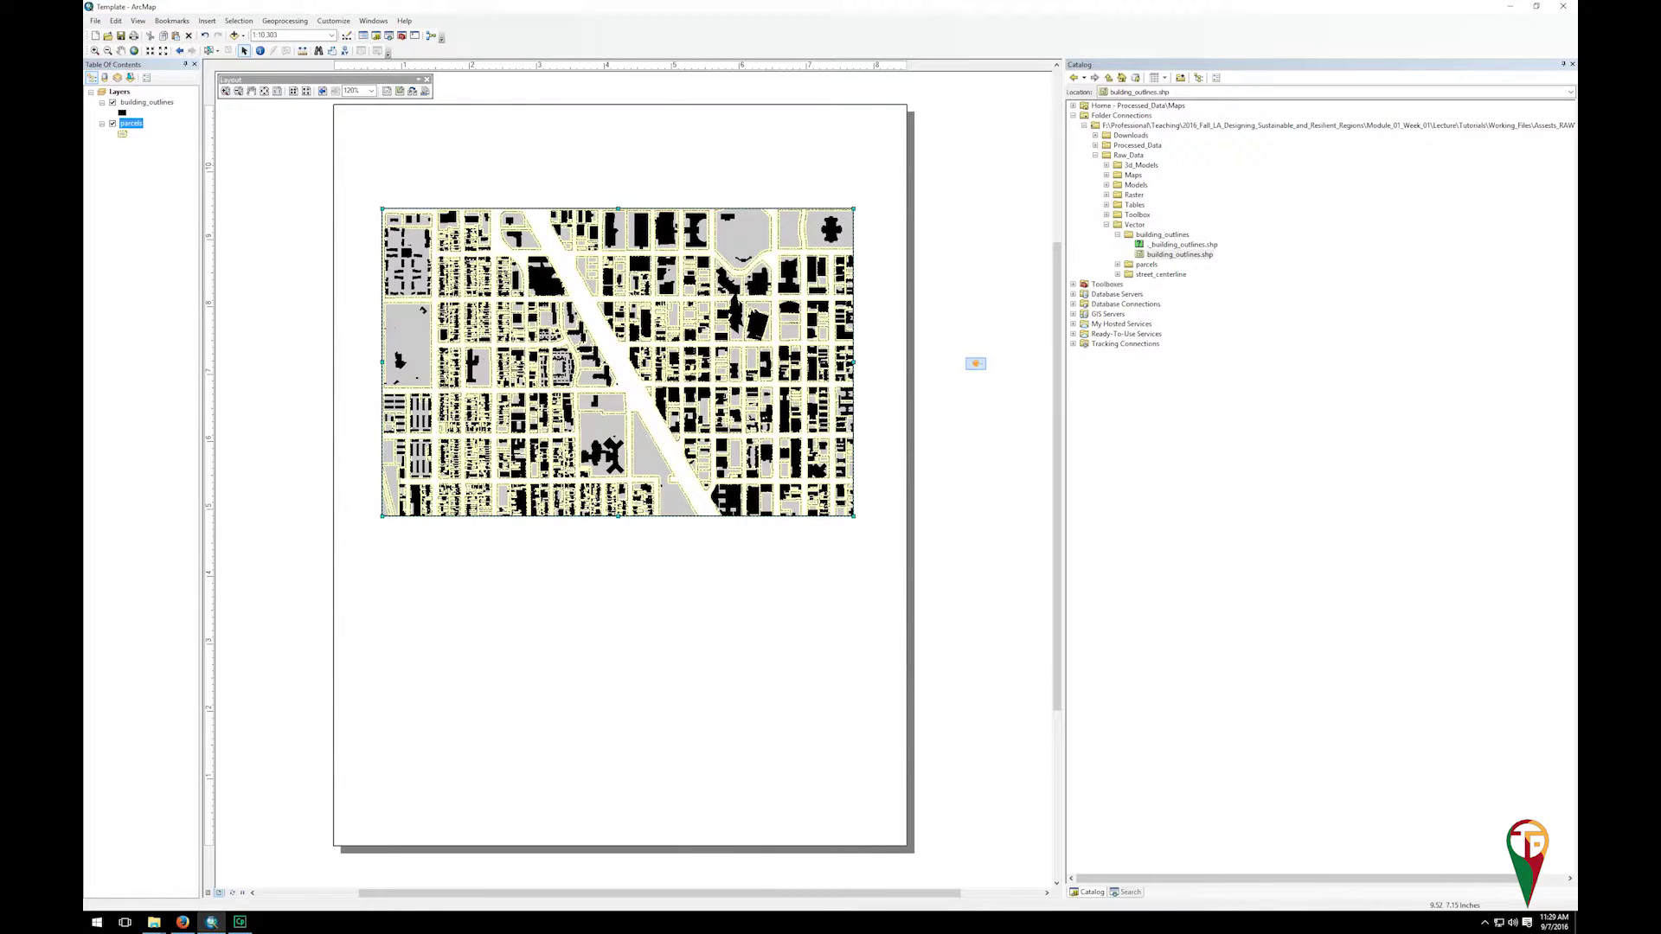
drag(966, 358, 965, 358)
click(476, 6)
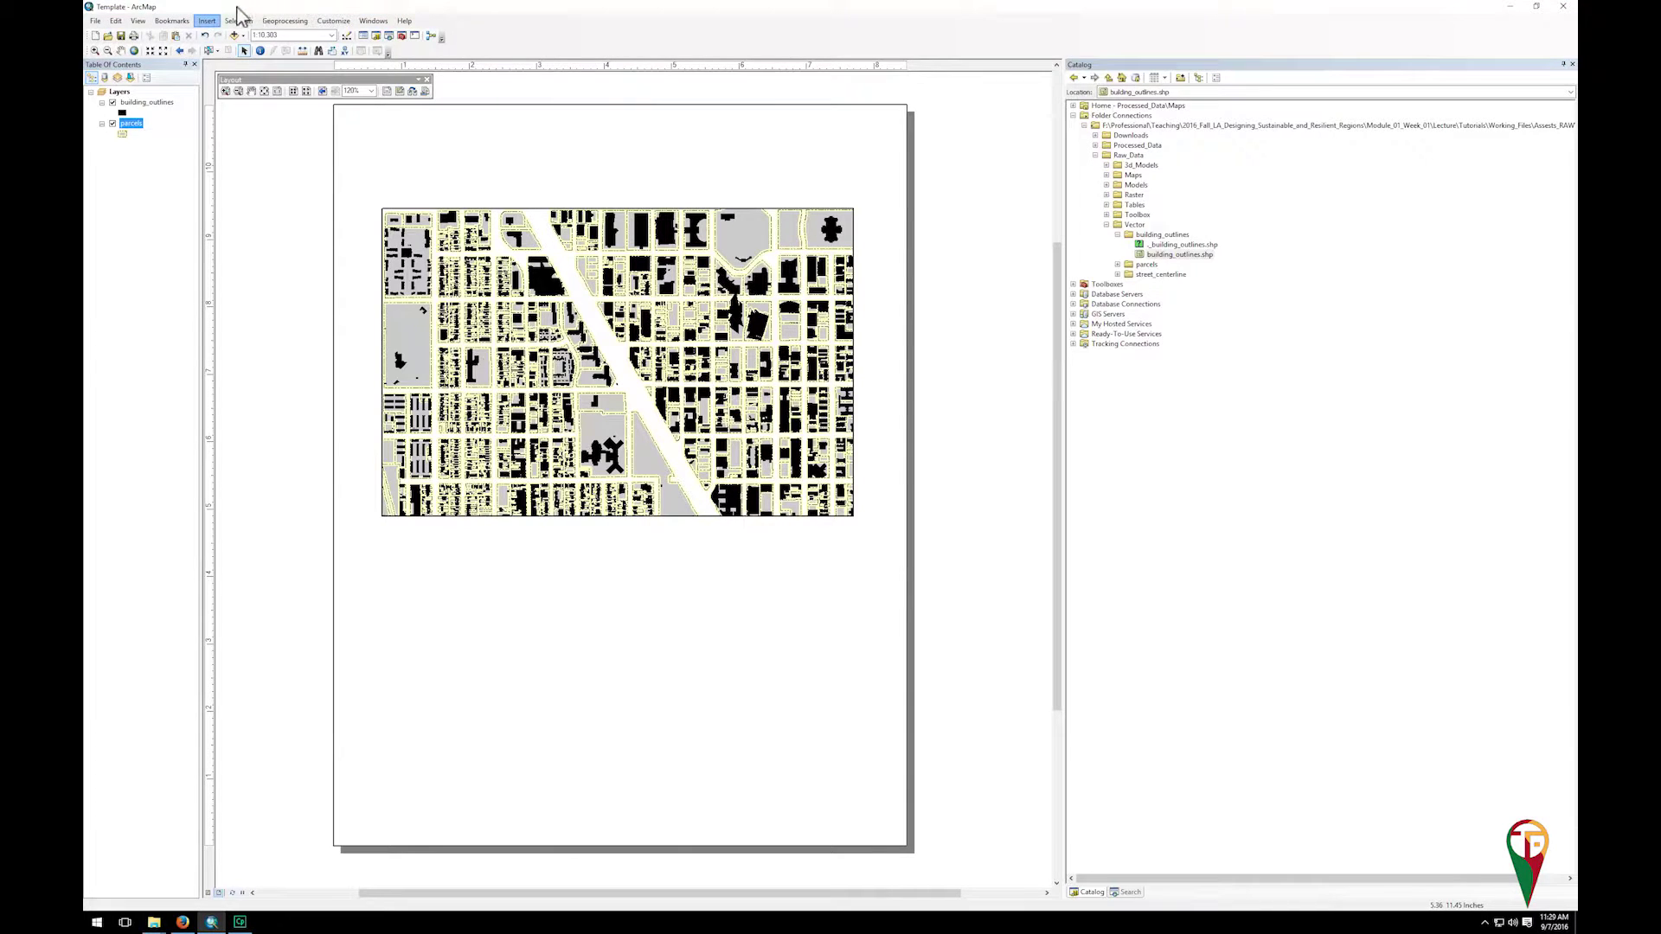
Insert the title "Denver Figure Ground" and place it above the map, aligned with the map's left edge.
click(213, 23)
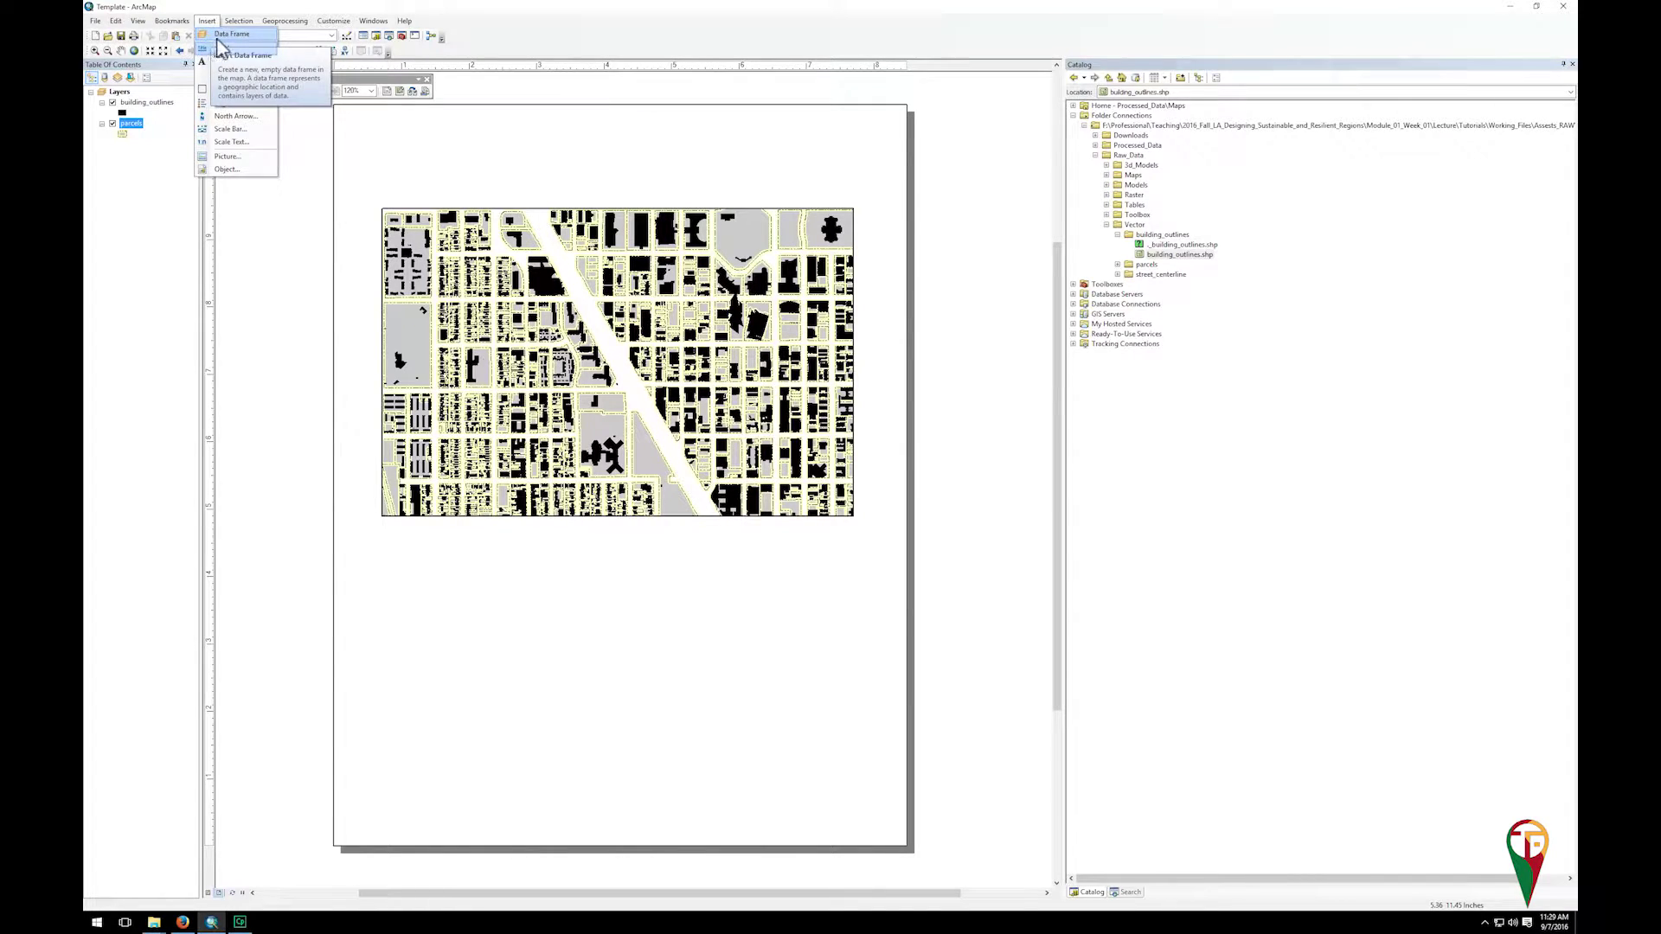
click(230, 48)
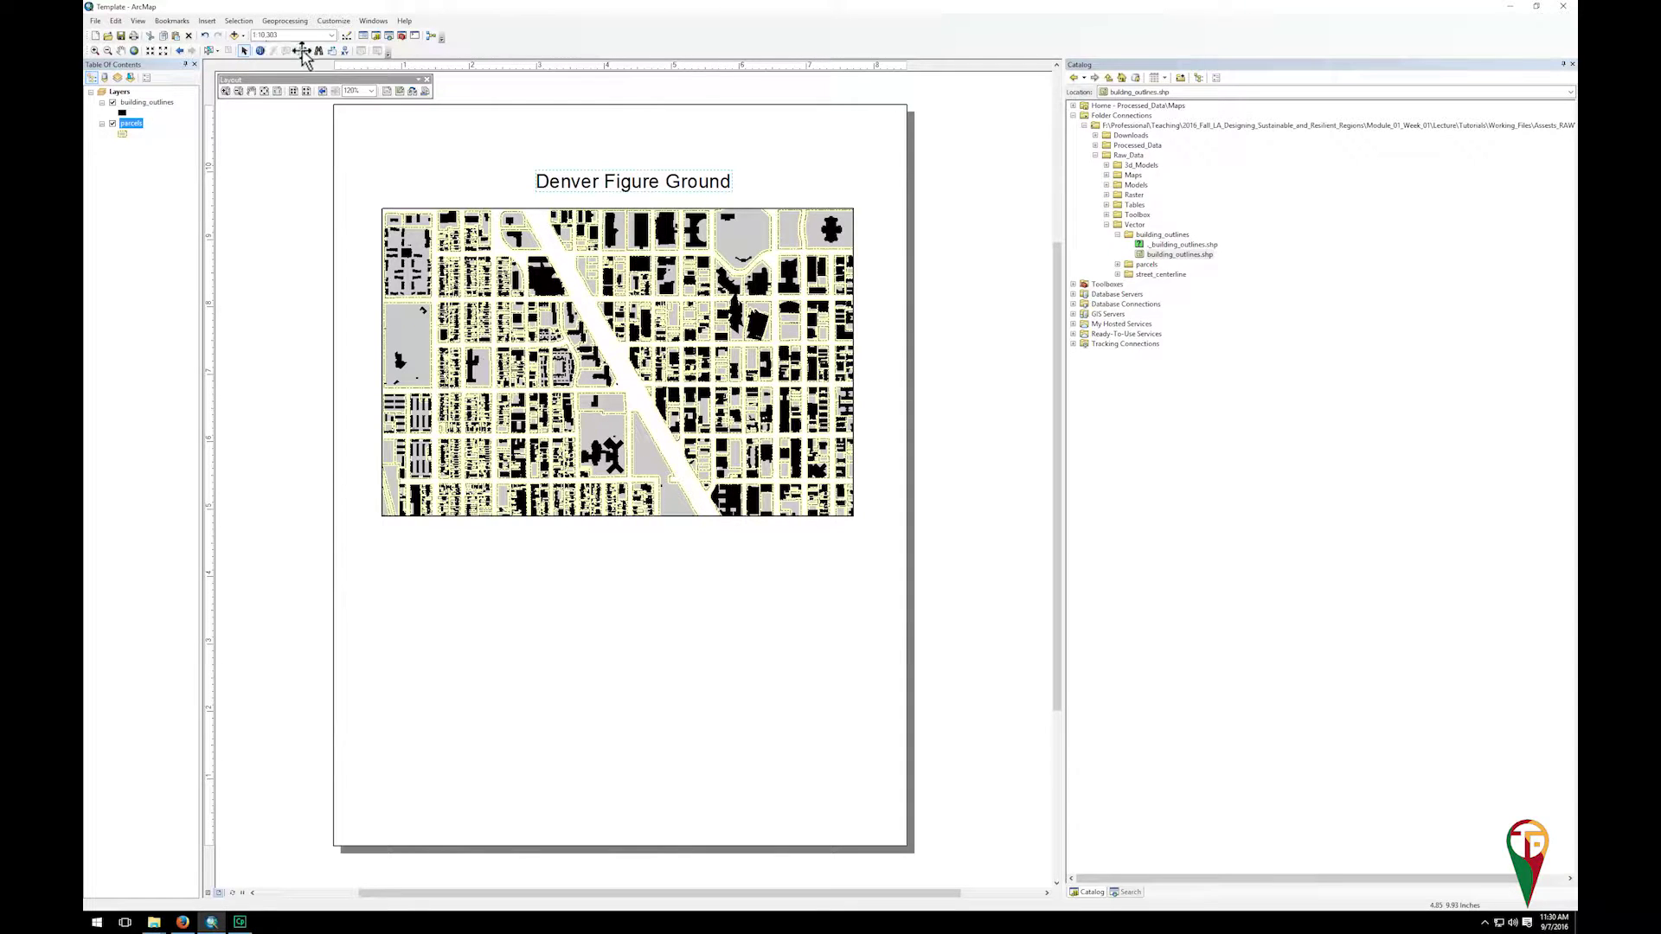
drag(660, 178, 506, 159)
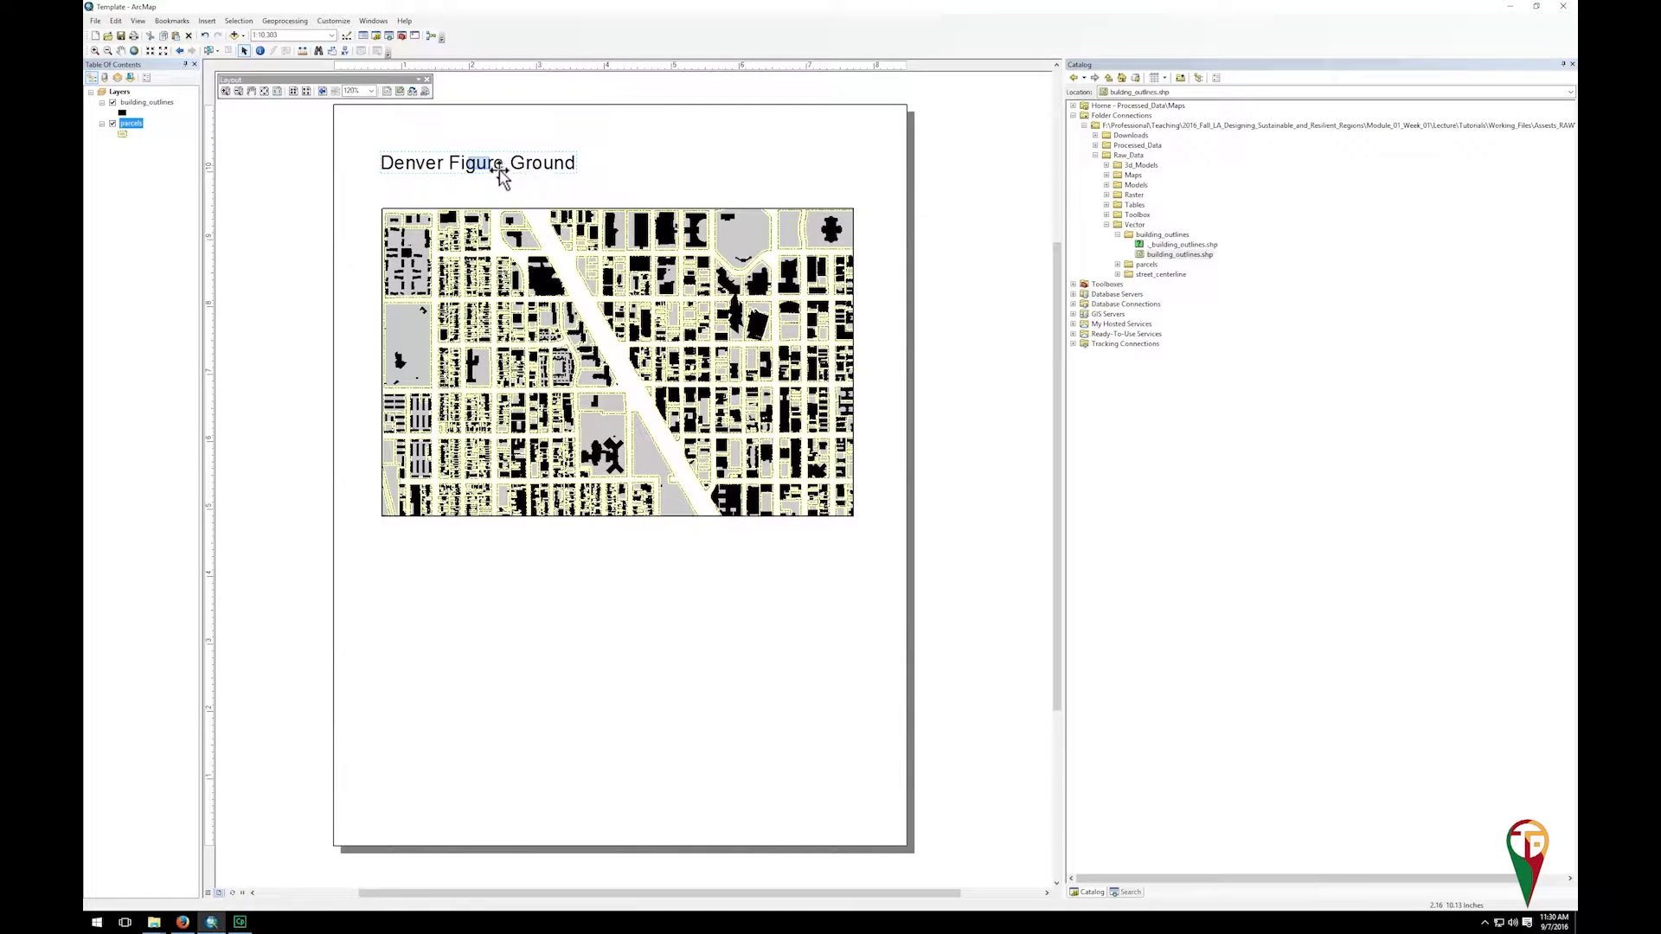
Format the map title as bold Arial 28 and realign it with the map frame's left edge.
double_click(480, 166)
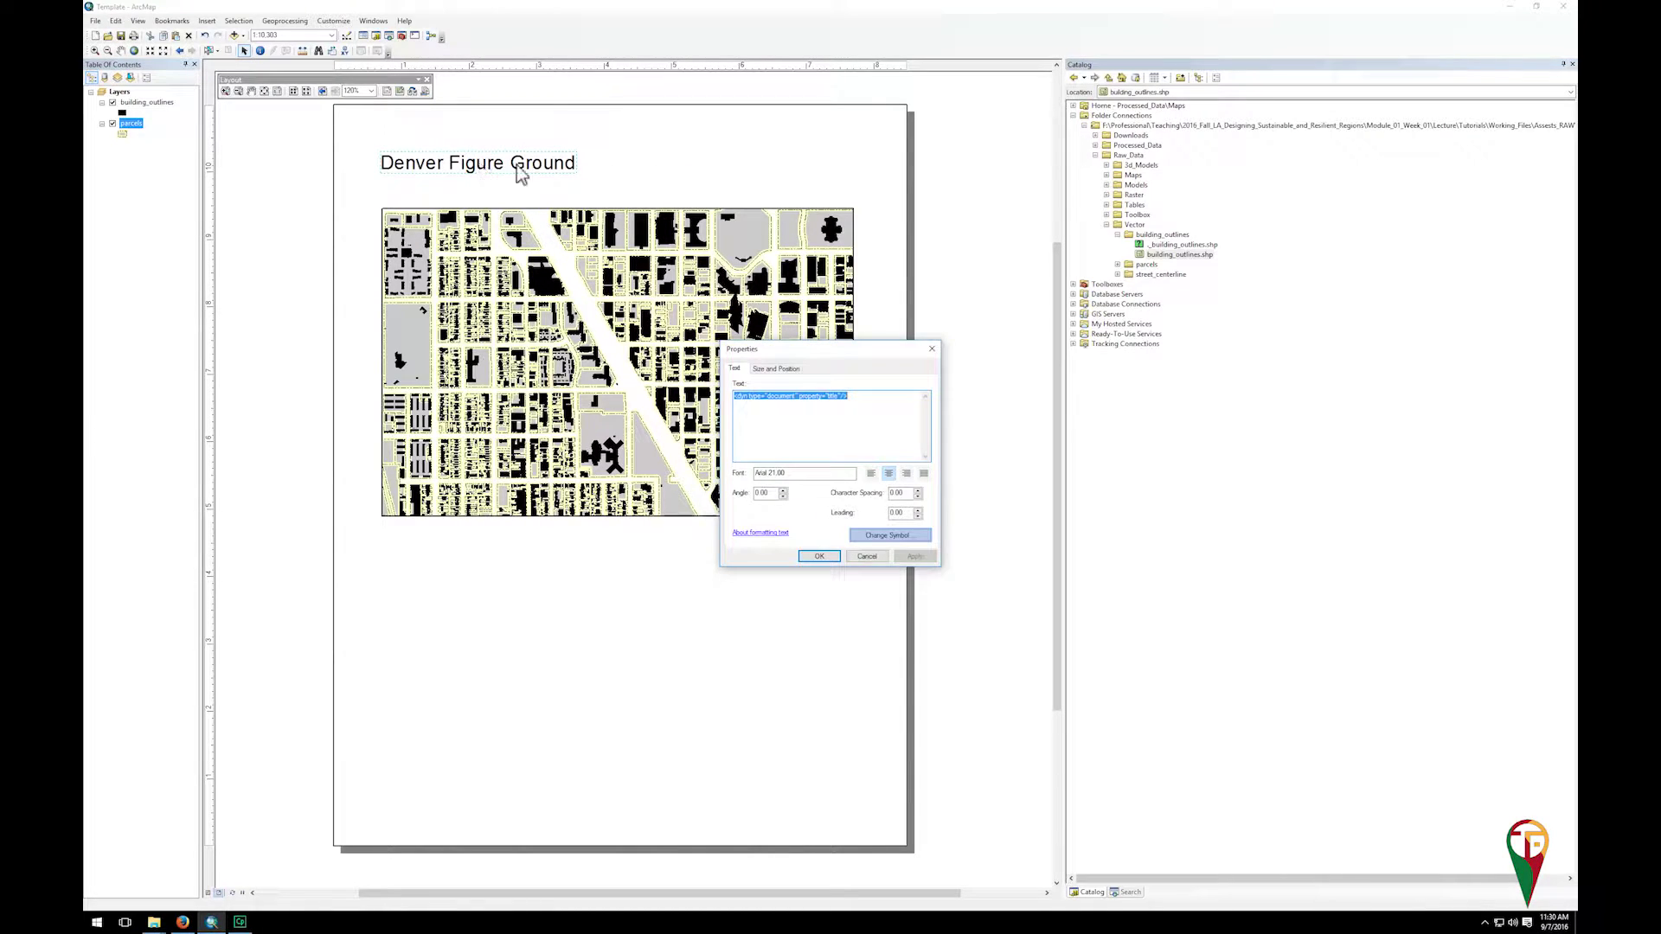
click(908, 536)
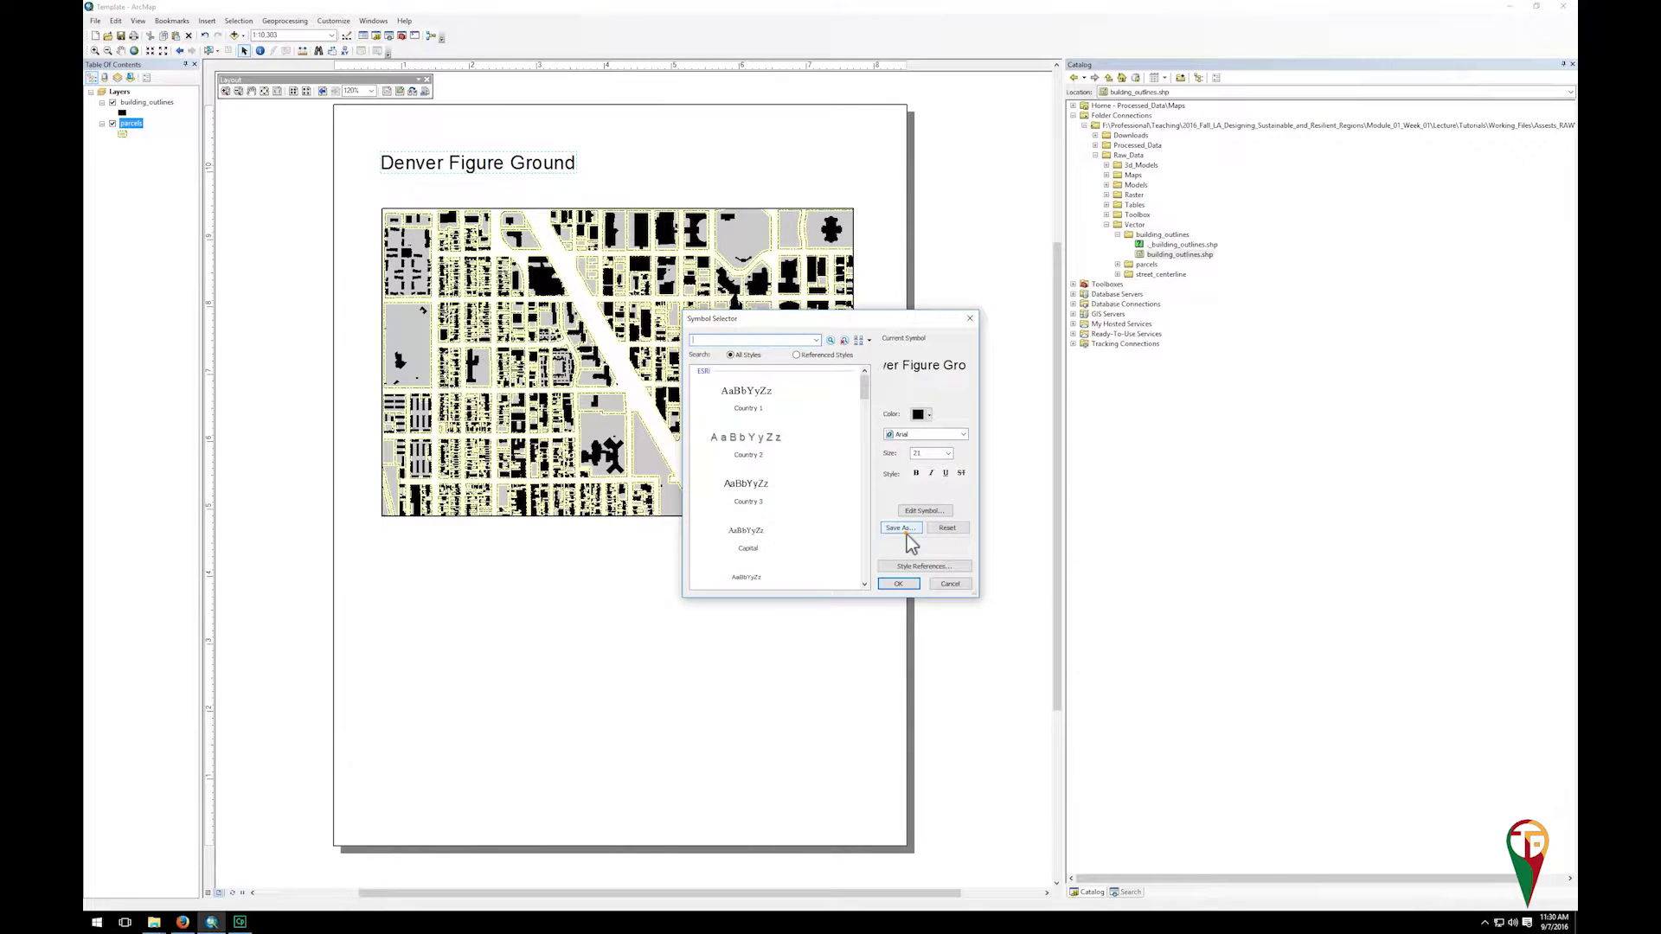
click(948, 453)
click(921, 501)
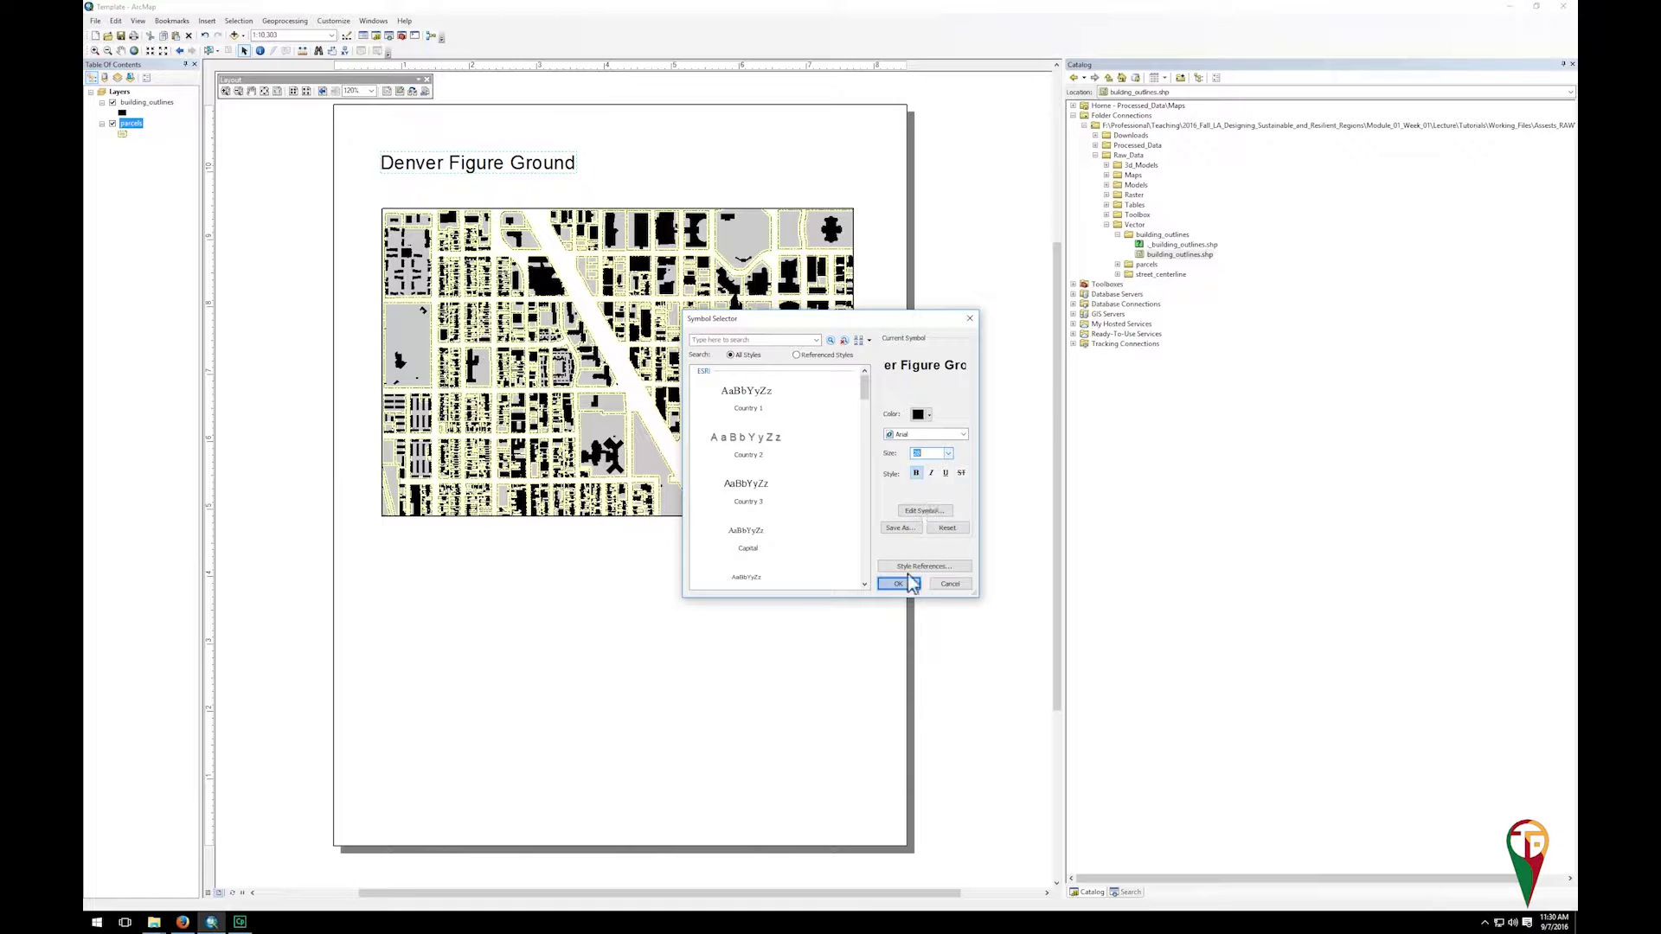
click(898, 583)
click(915, 556)
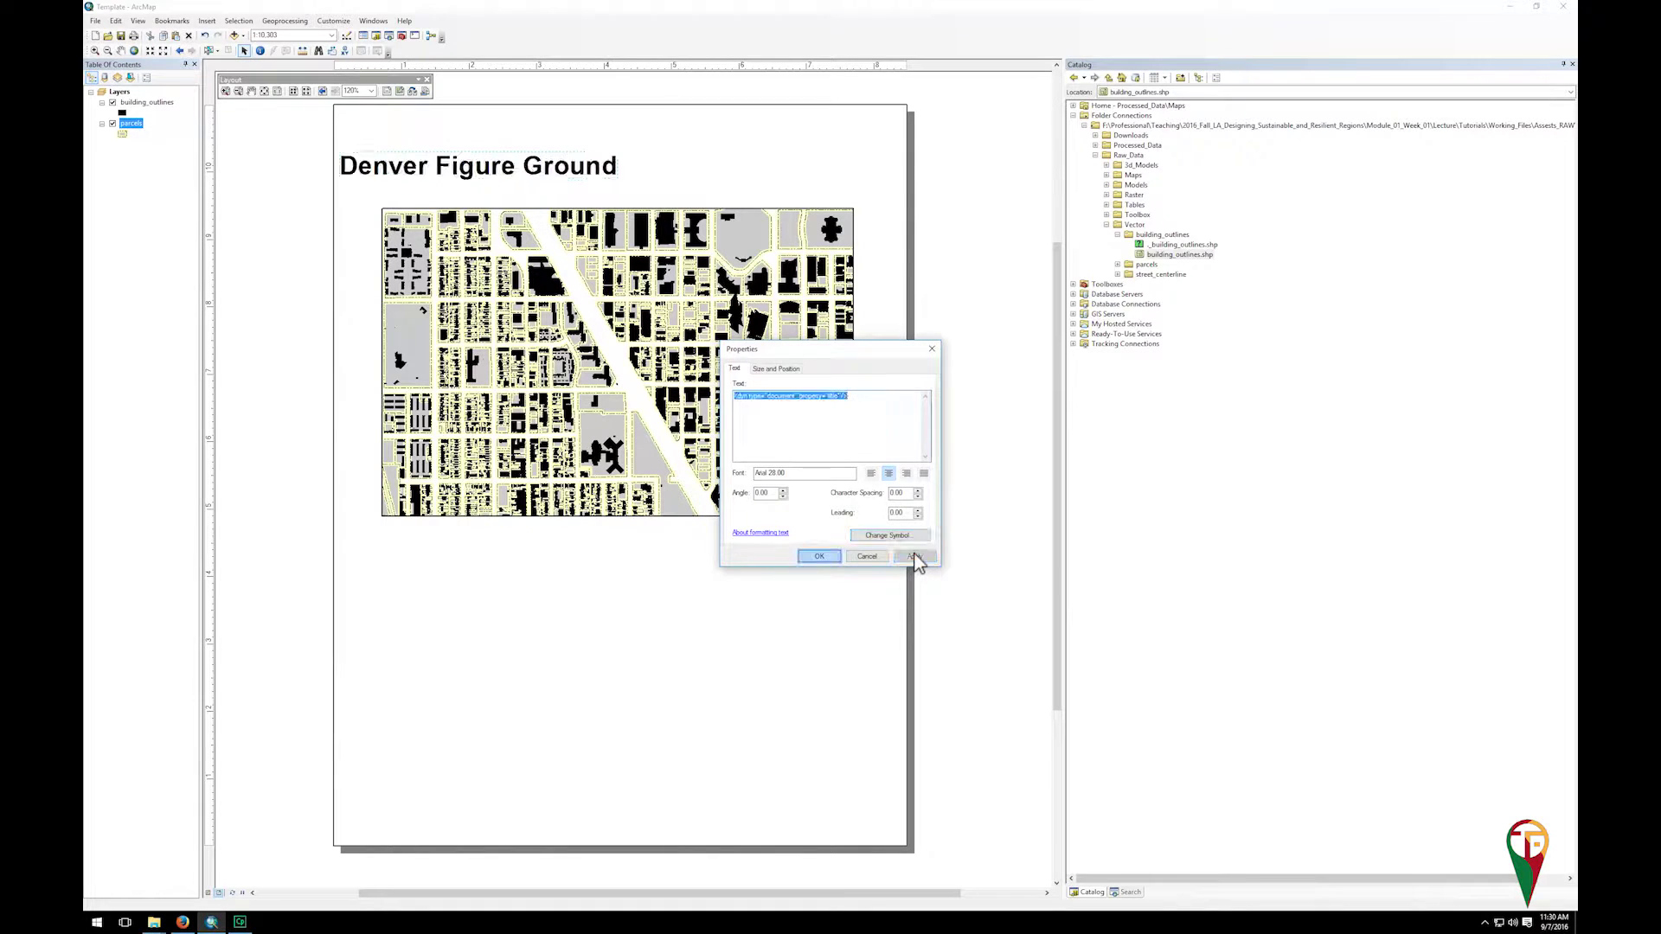
click(819, 556)
drag(381, 170, 421, 176)
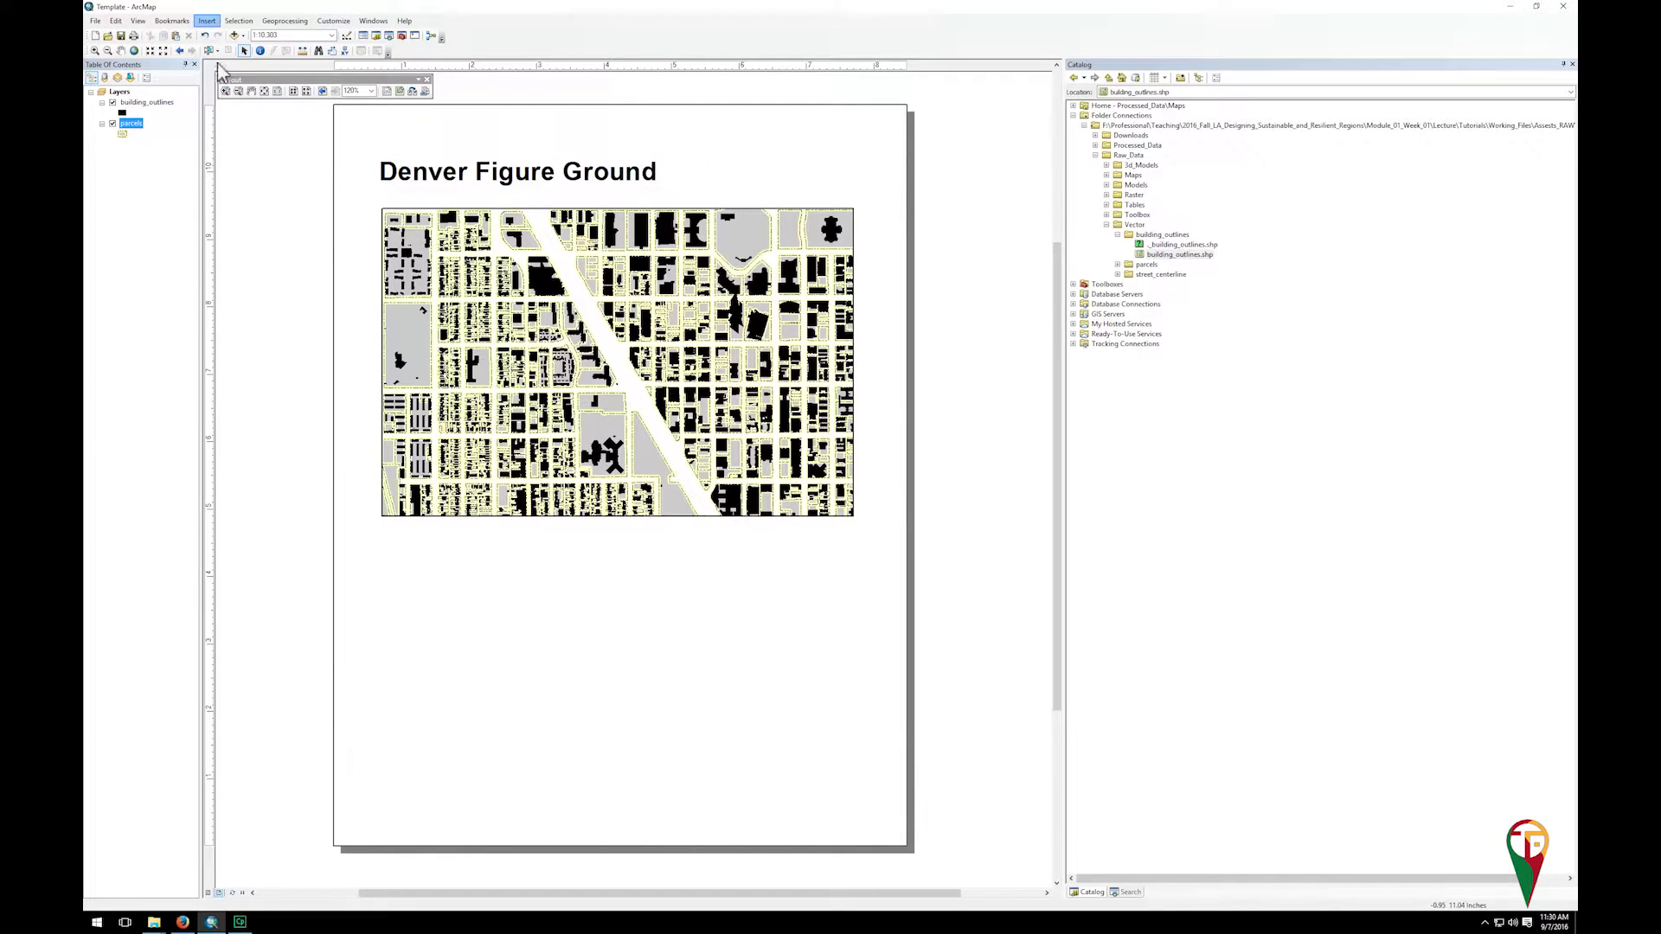
Insert the ESRI North 46 north arrow and place it just below the map's lower-right corner.
click(207, 21)
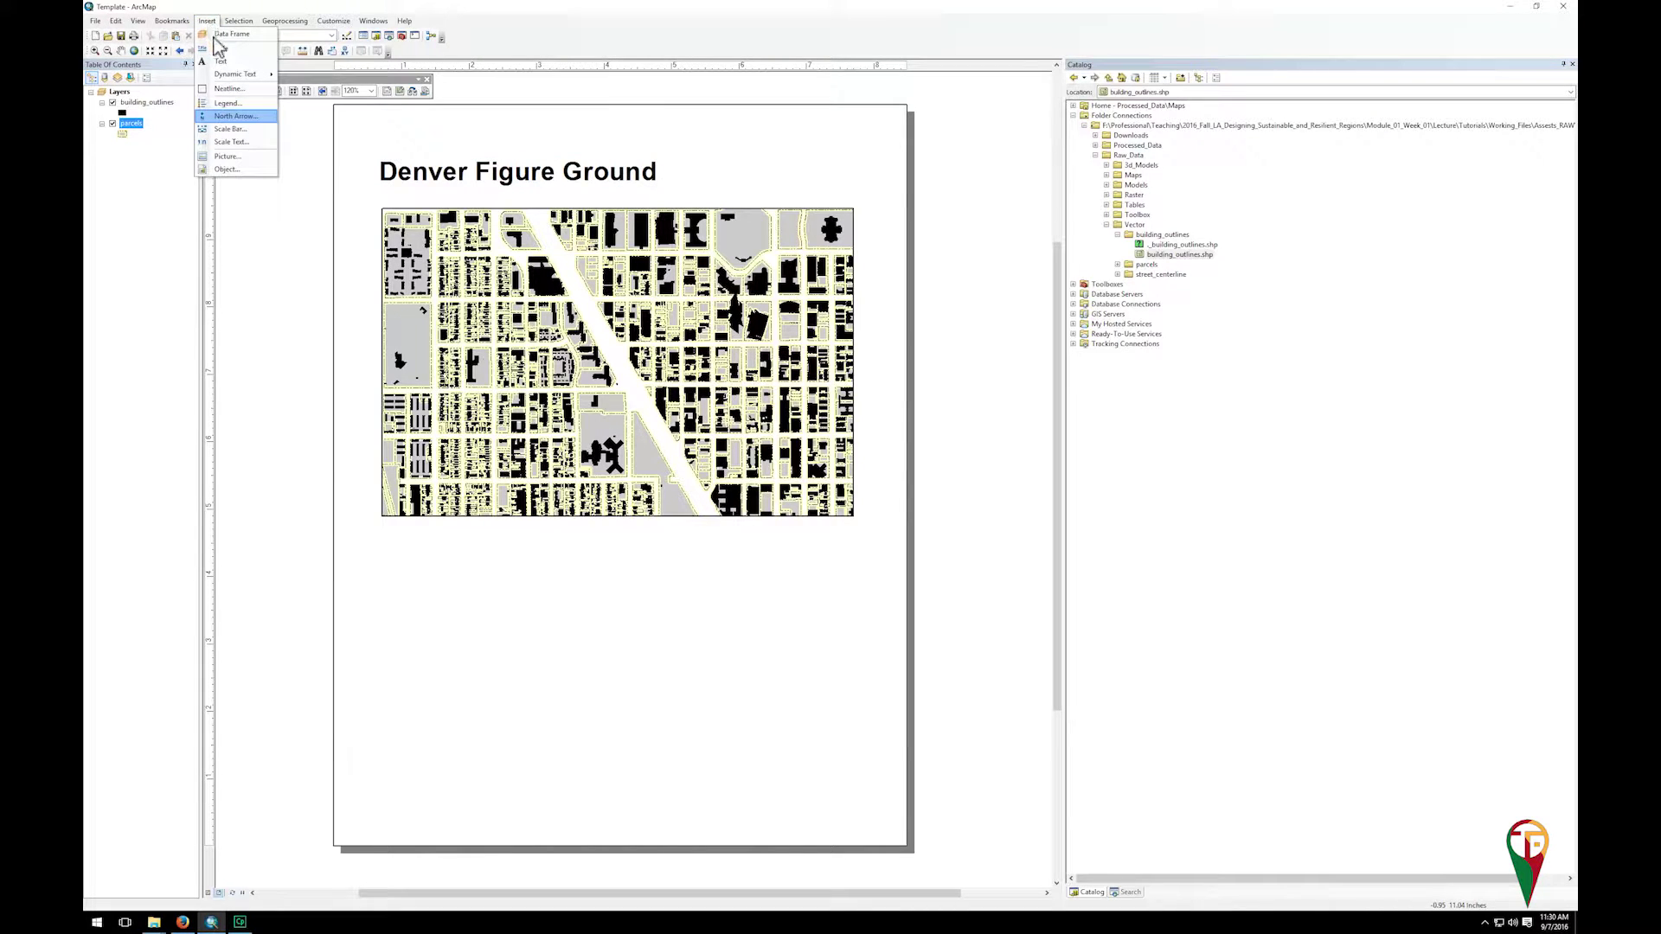
click(223, 116)
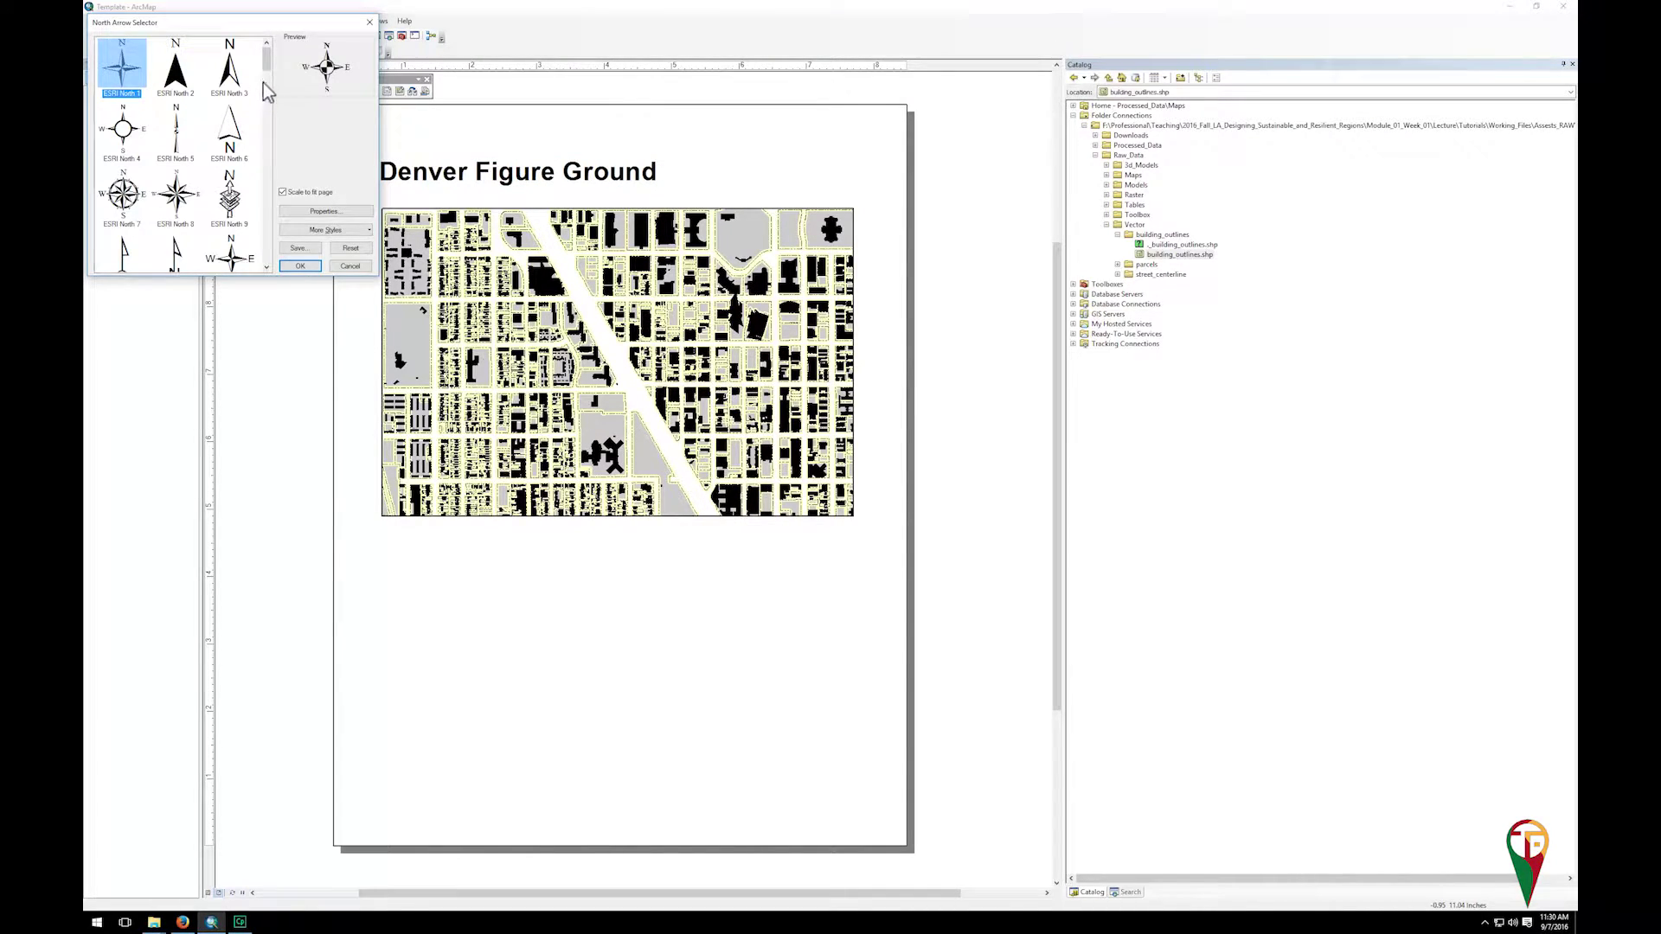
scroll(267, 67, down, 4)
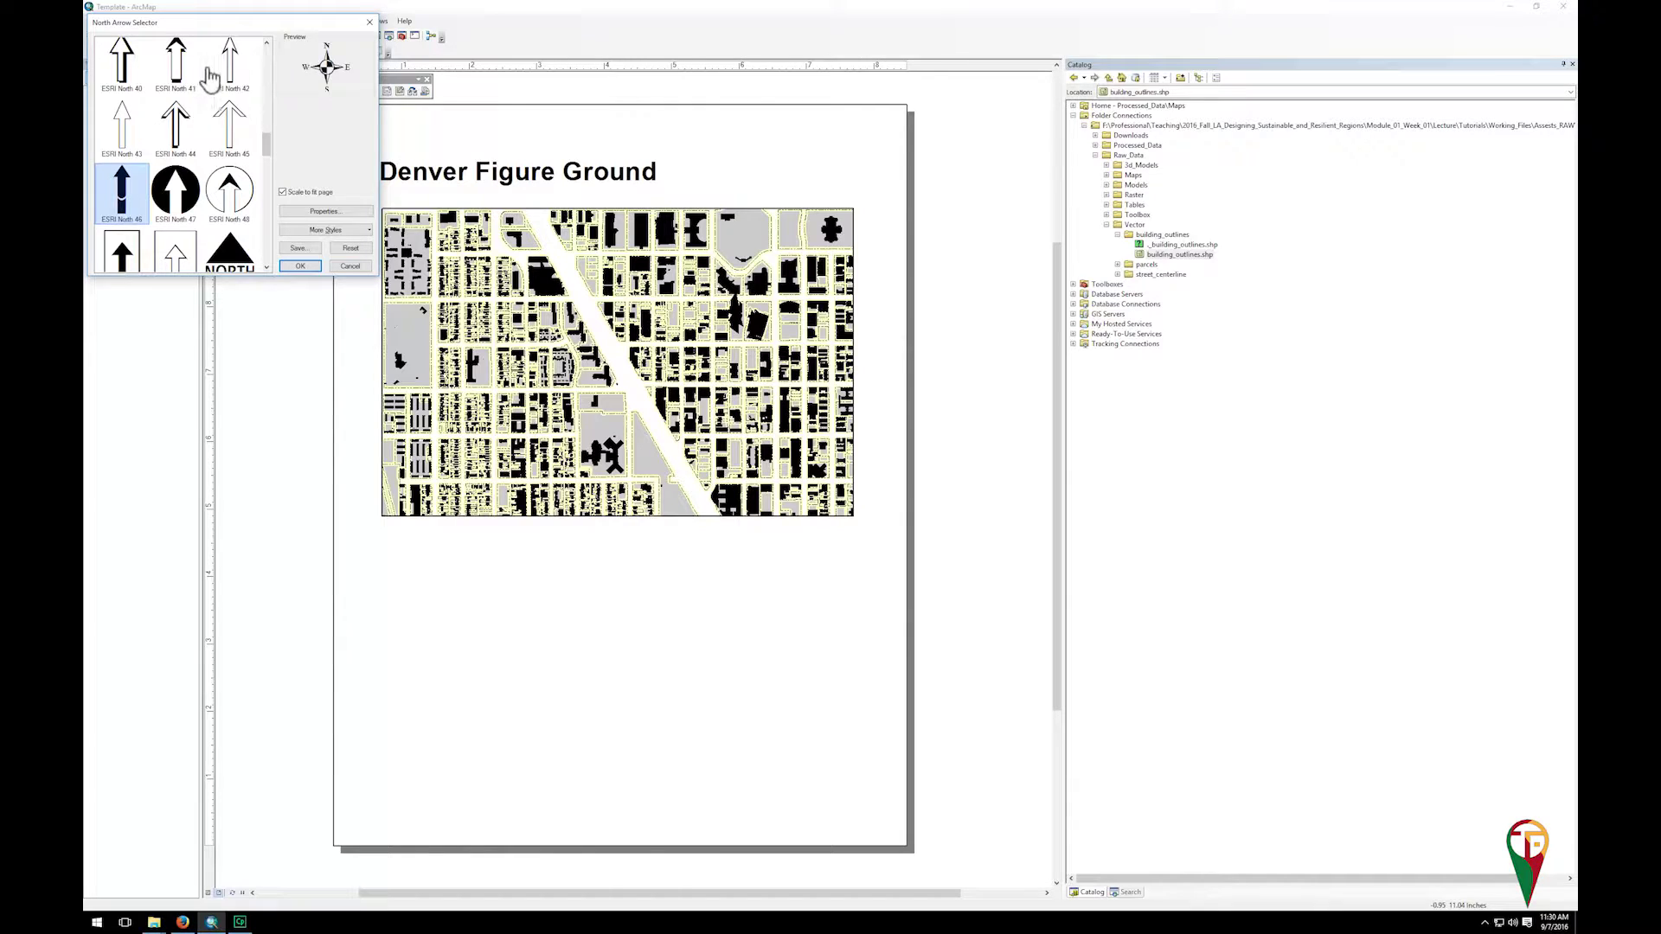
click(121, 205)
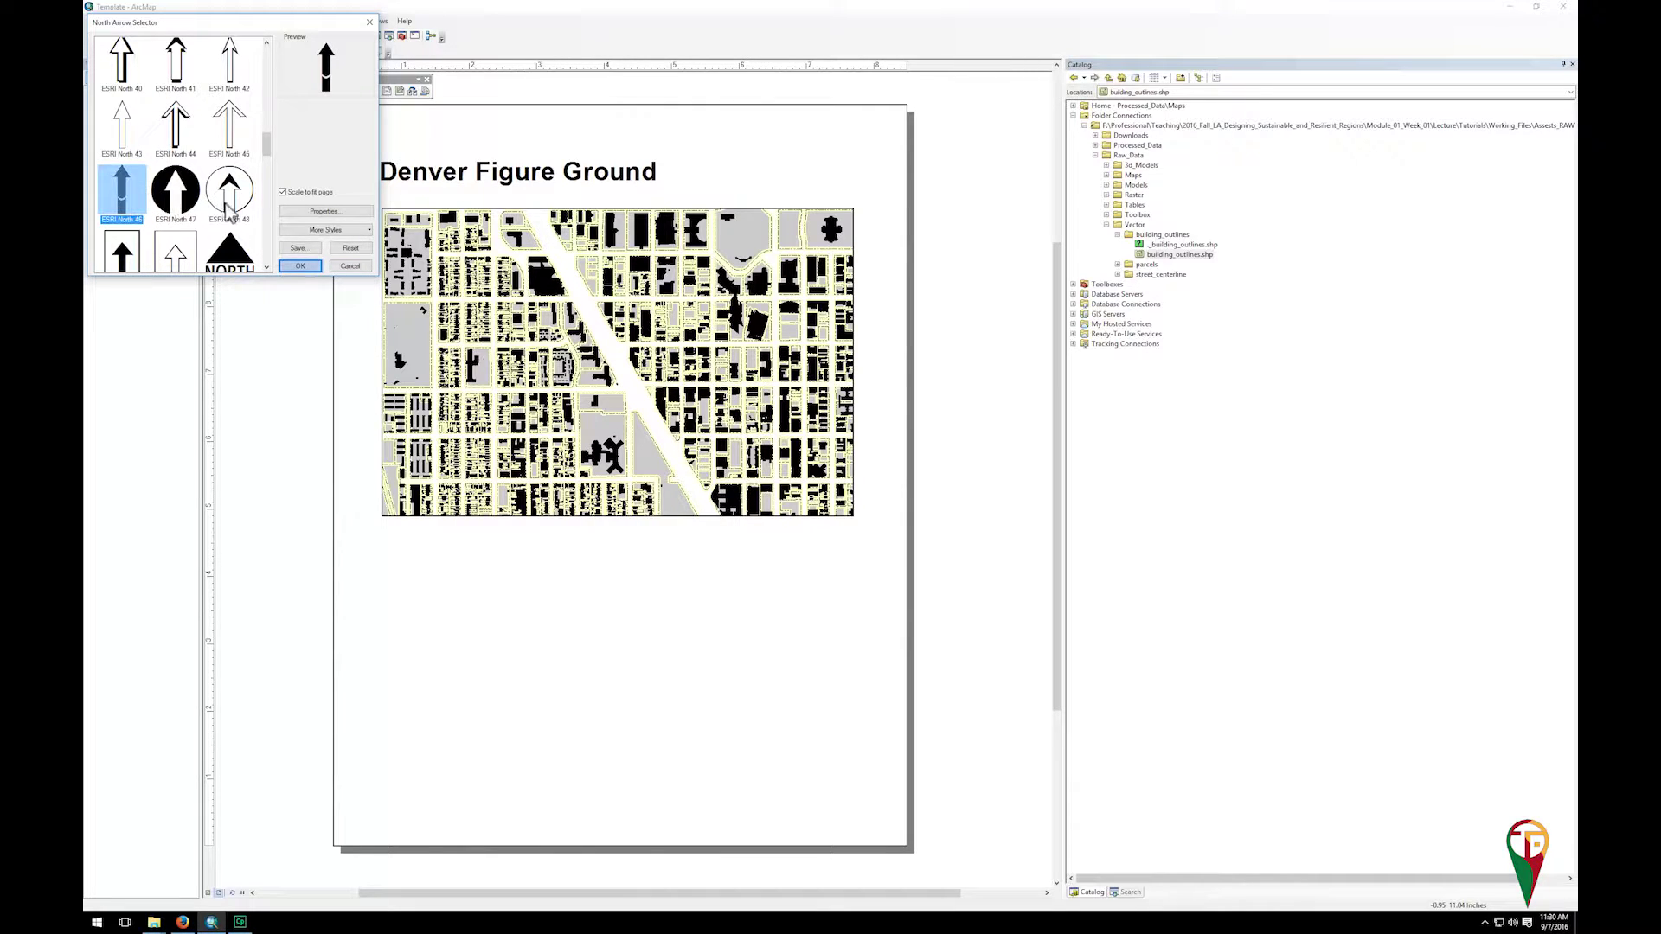
click(300, 266)
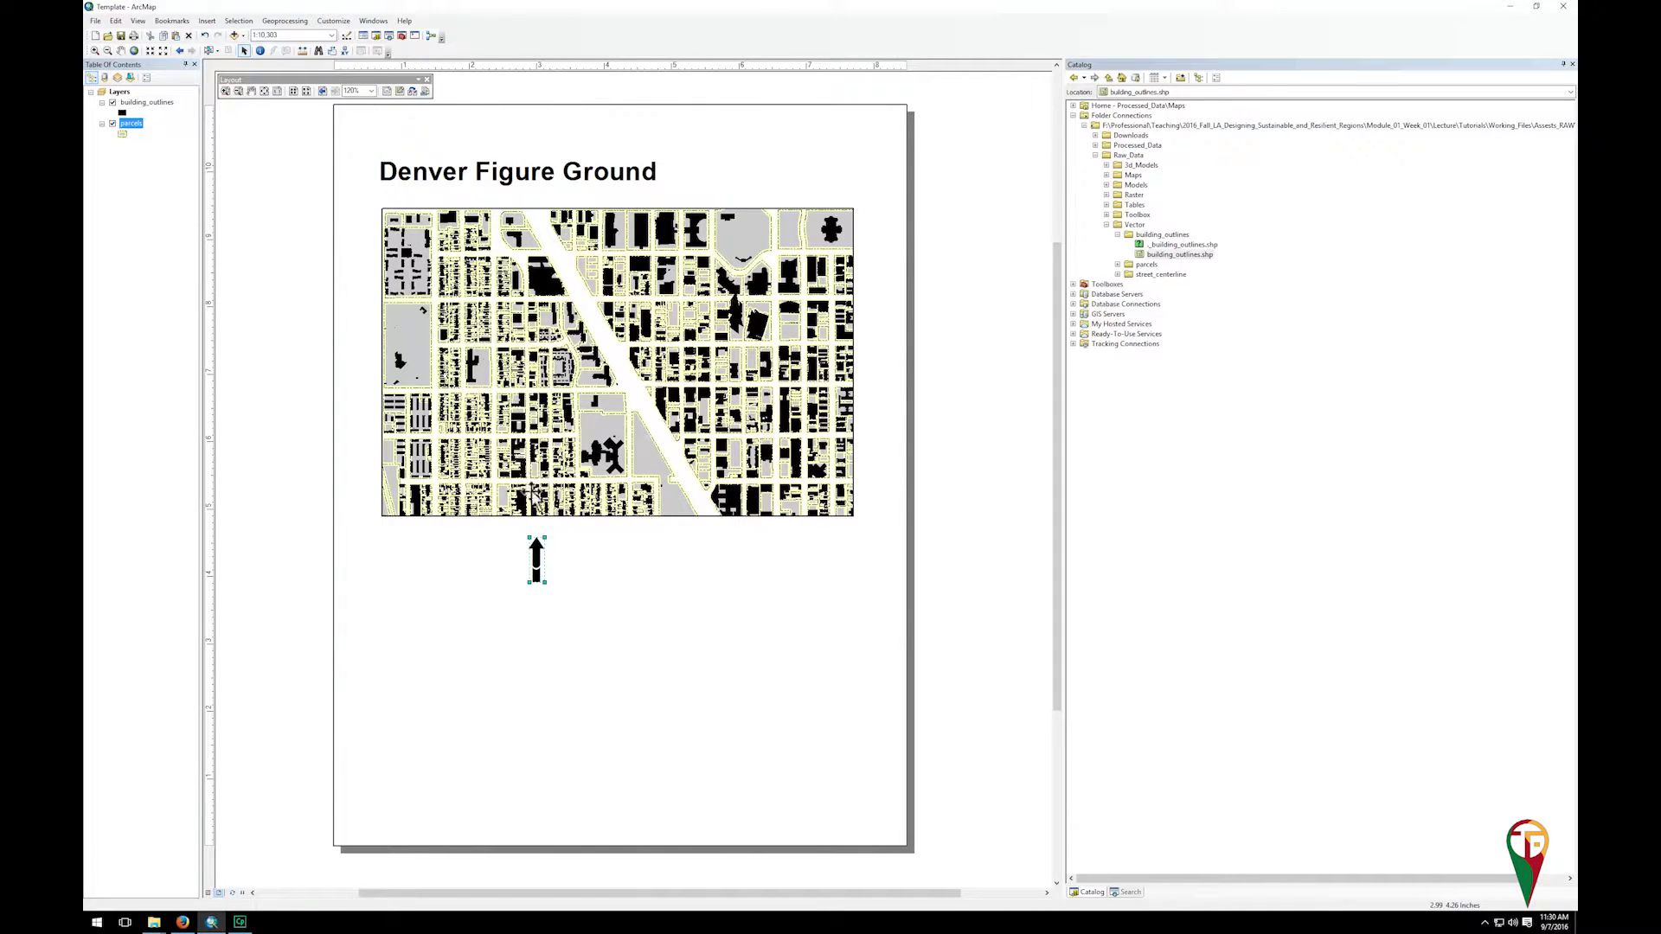
drag(537, 558, 852, 549)
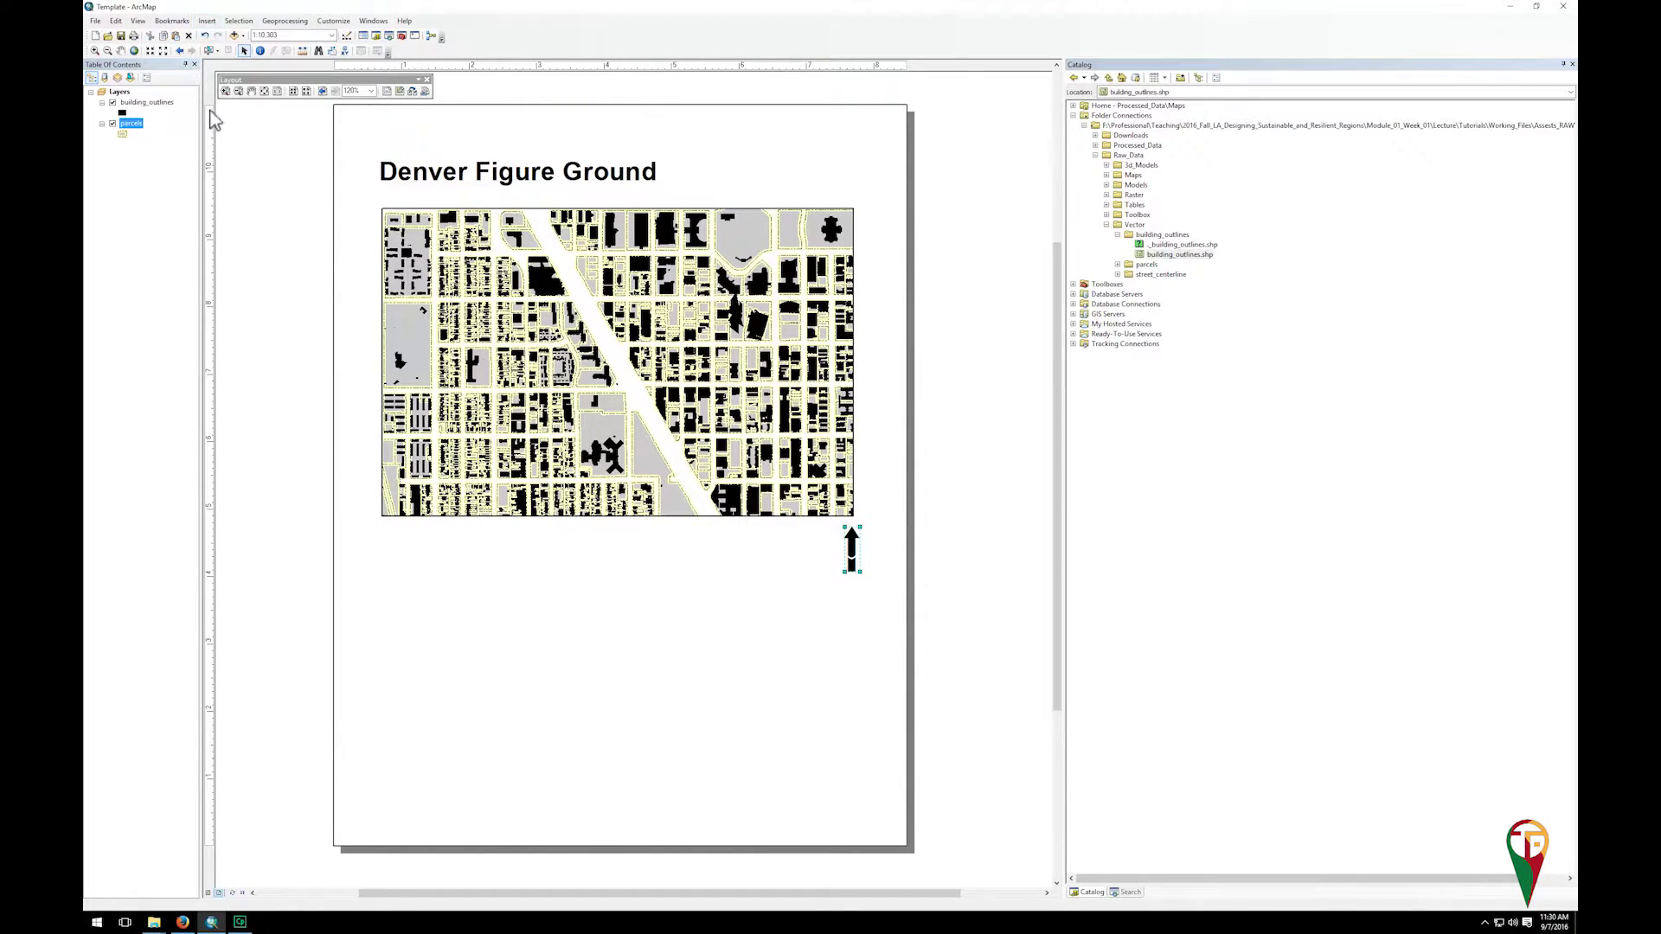
Insert a Stepped Scale Line Metric scale bar and place it below the map's lower-left corner.
click(208, 21)
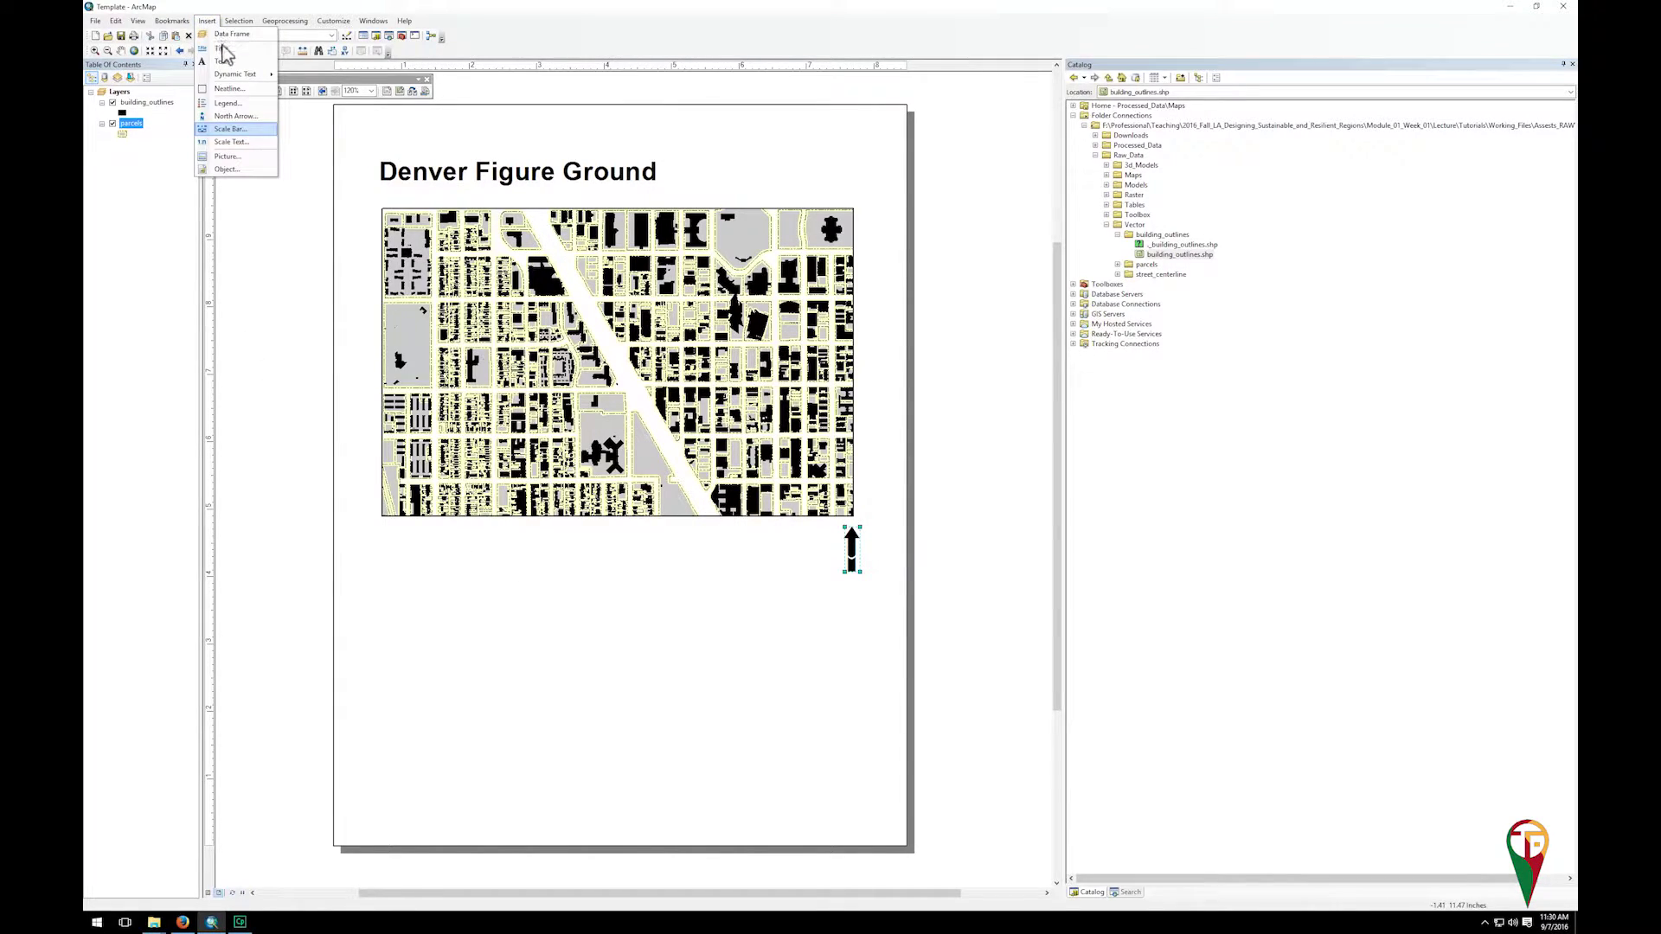
click(228, 130)
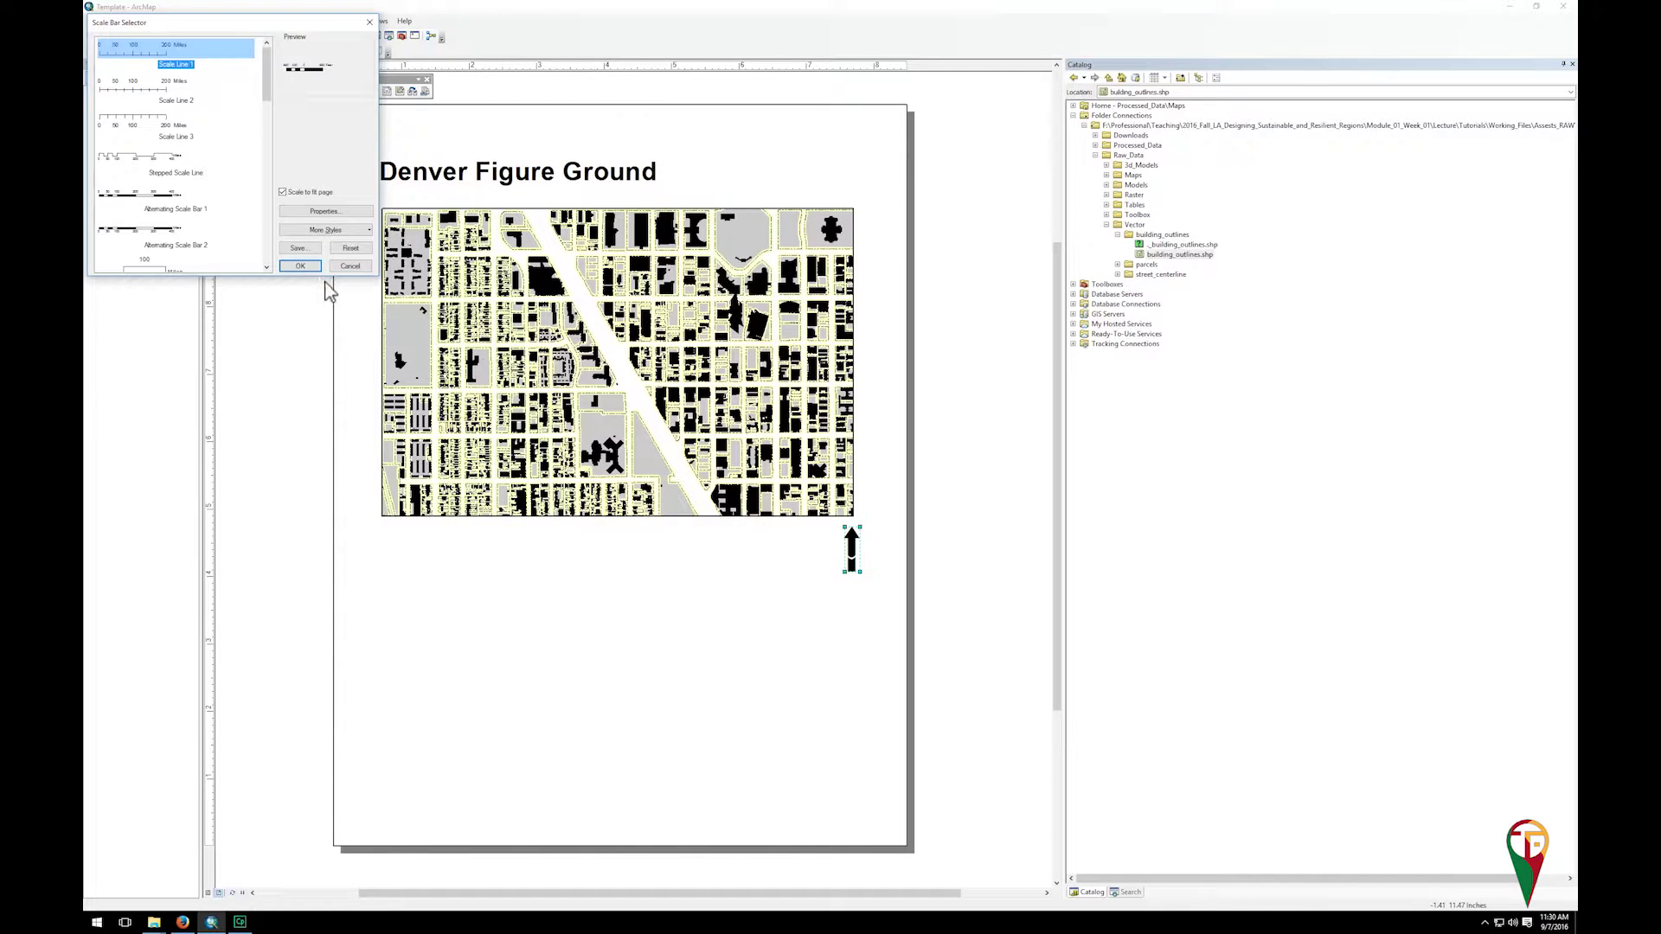
drag(266, 95, 265, 195)
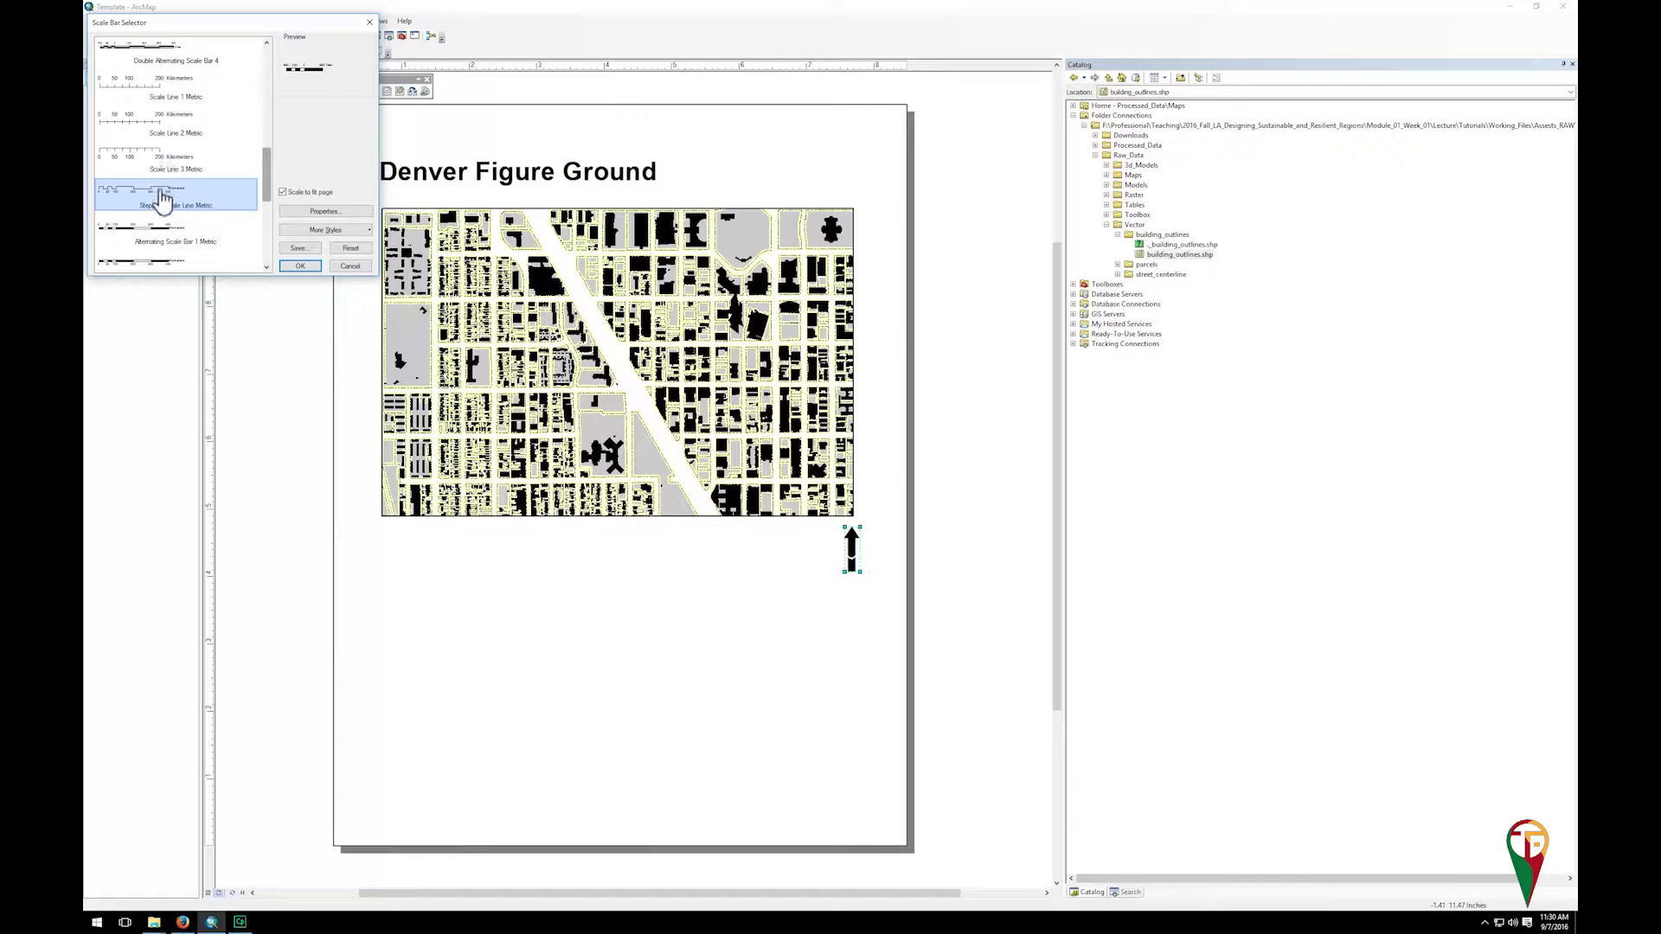
click(165, 194)
click(300, 266)
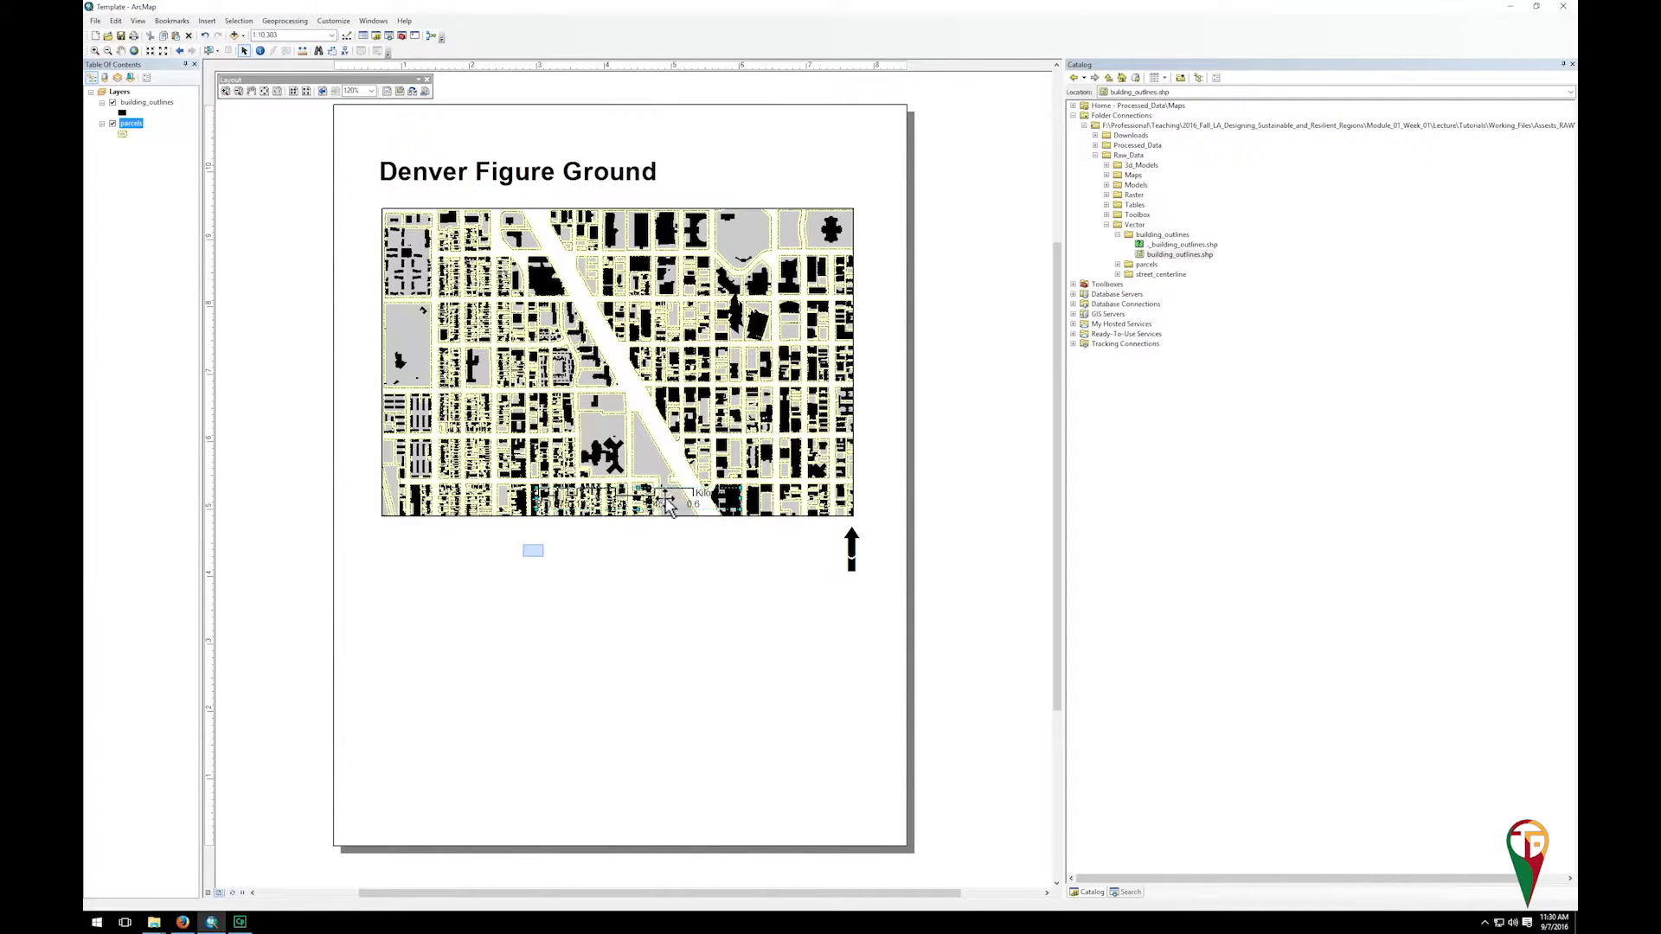
drag(542, 536, 533, 552)
Set the scale bar's division units to Miles.
double_click(533, 552)
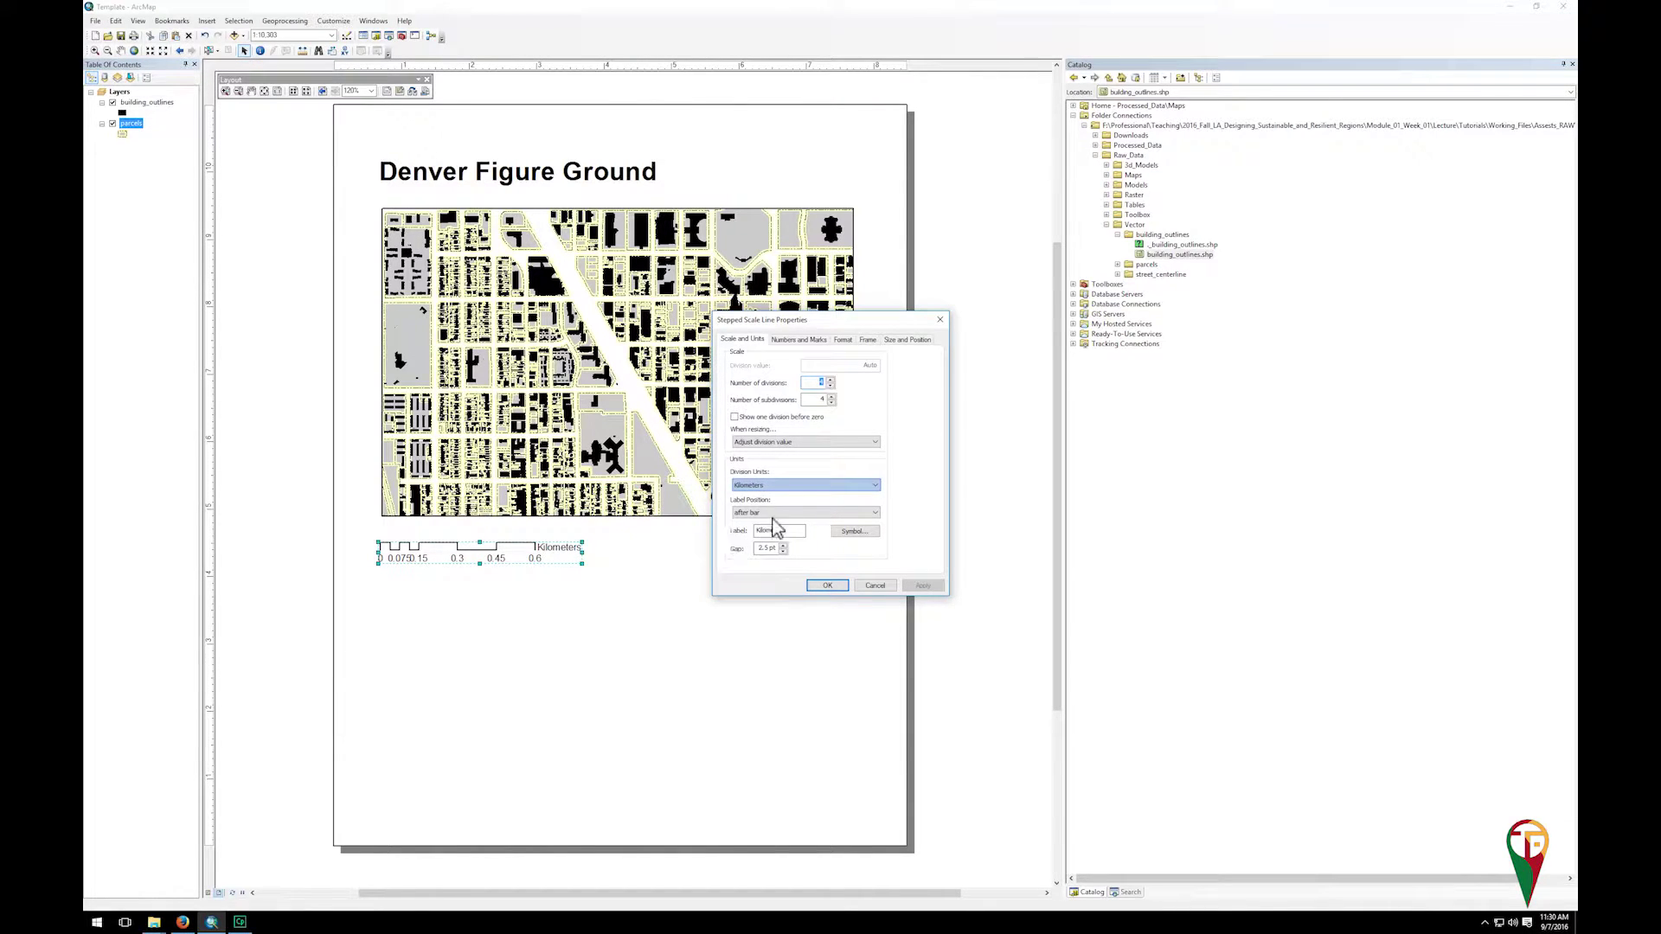
click(794, 487)
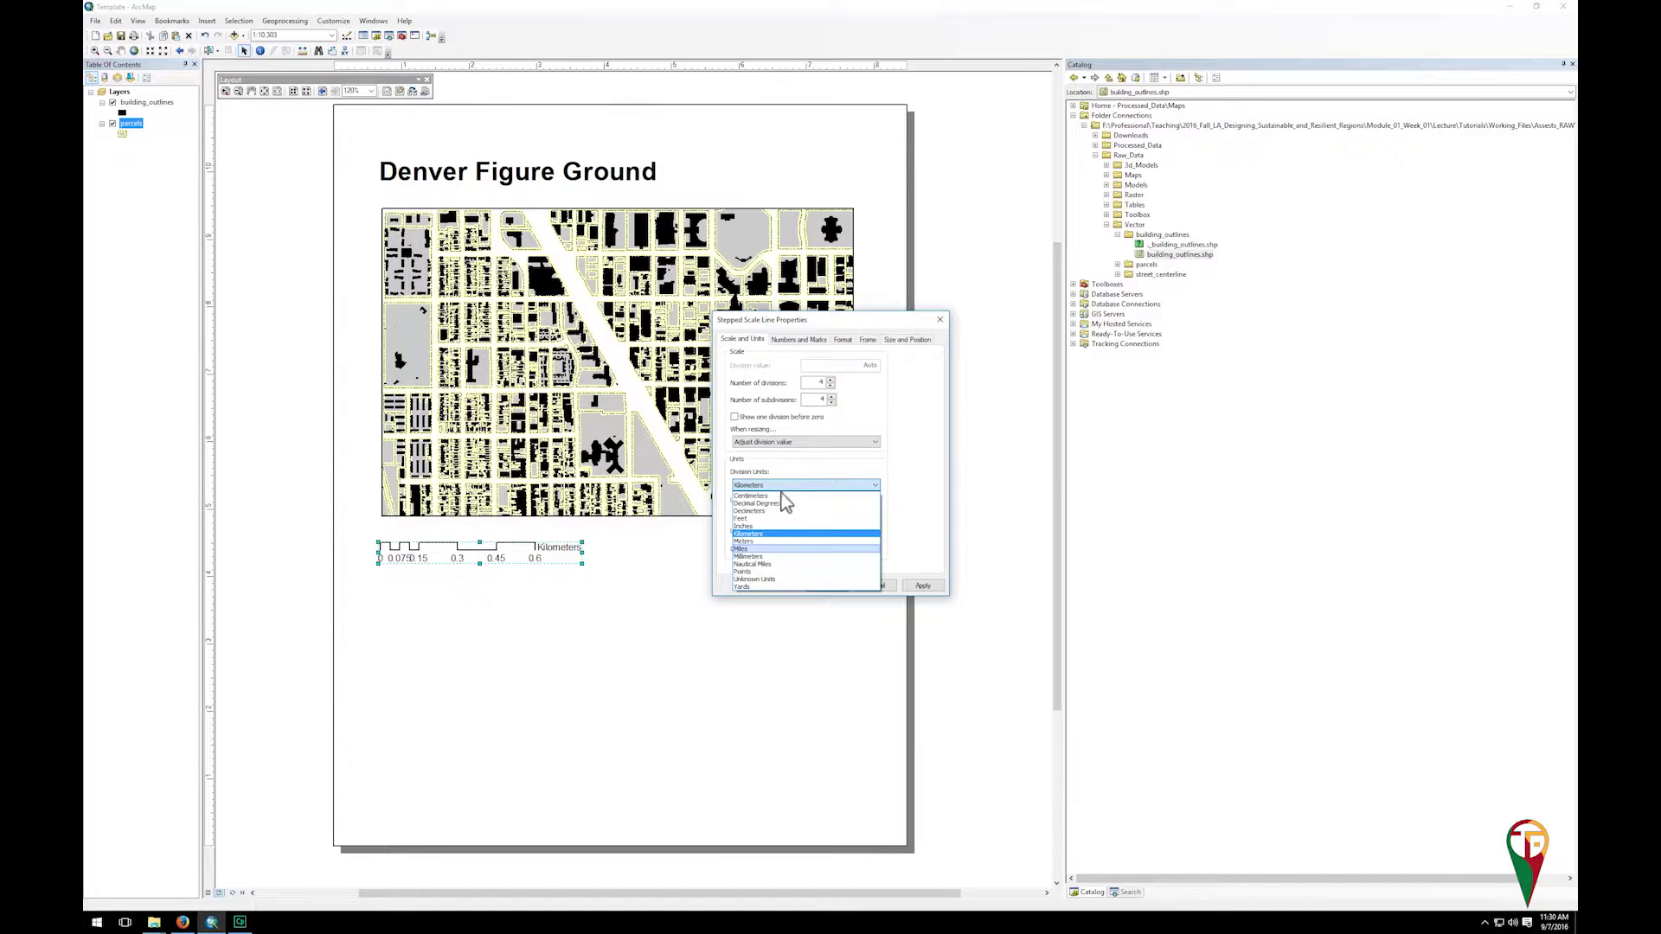
click(770, 548)
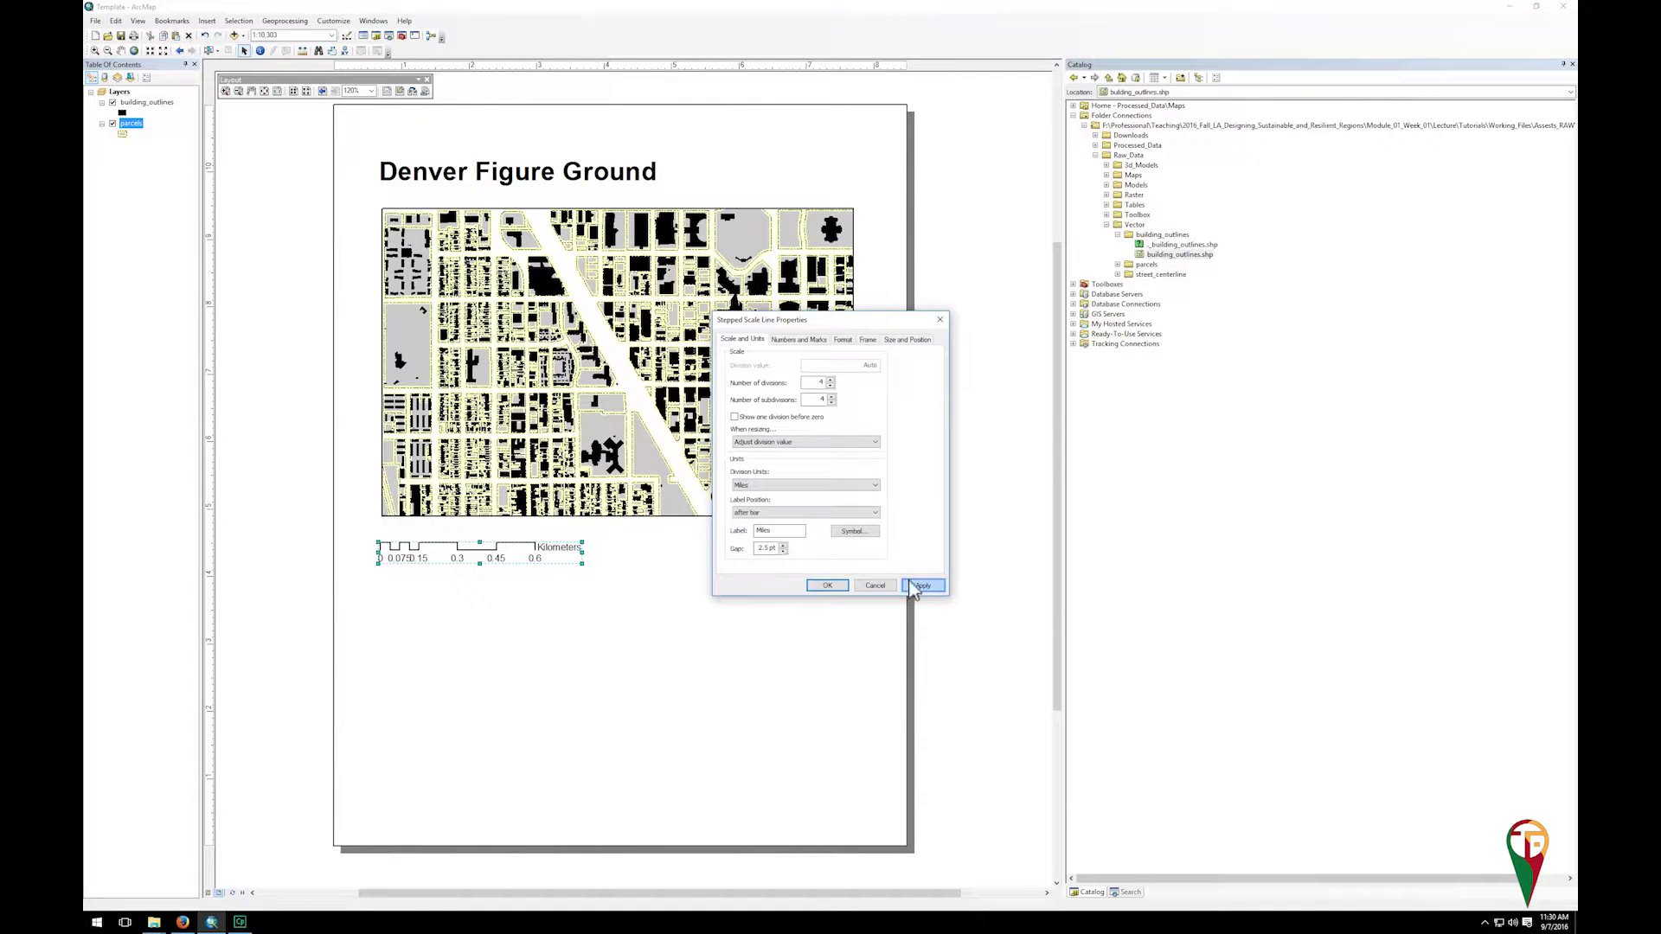
click(920, 586)
click(827, 586)
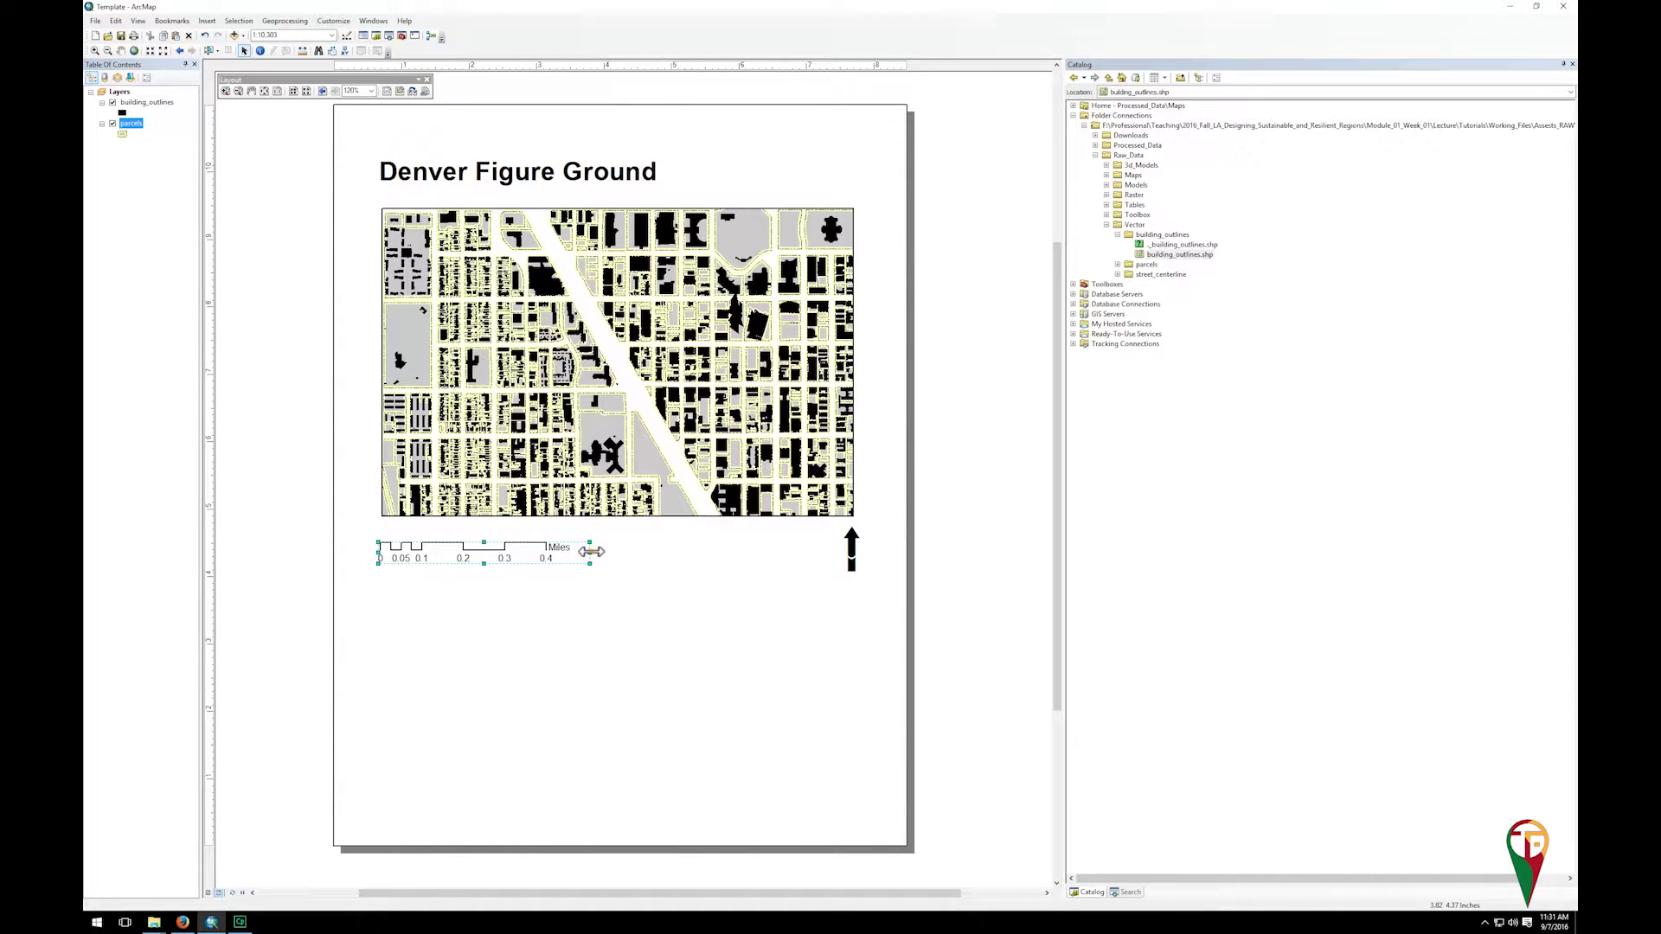
Stretch the scale bar toward the north arrow until it spans 1 mile, and nudge it slightly down.
drag(592, 551, 761, 551)
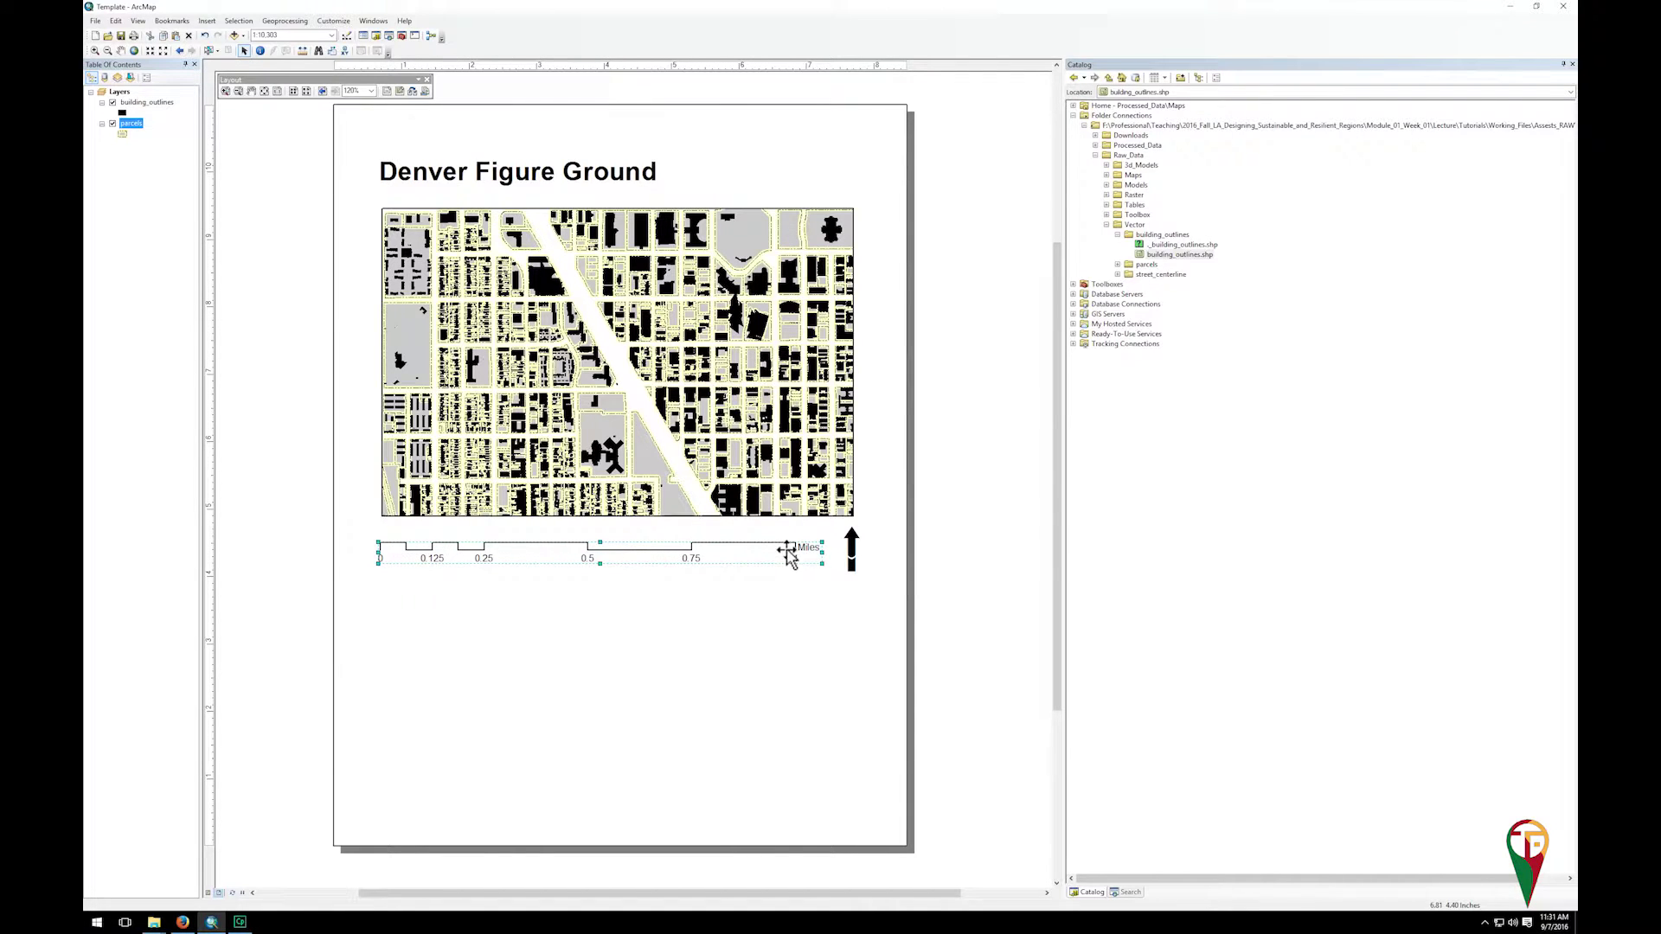
drag(795, 554, 795, 562)
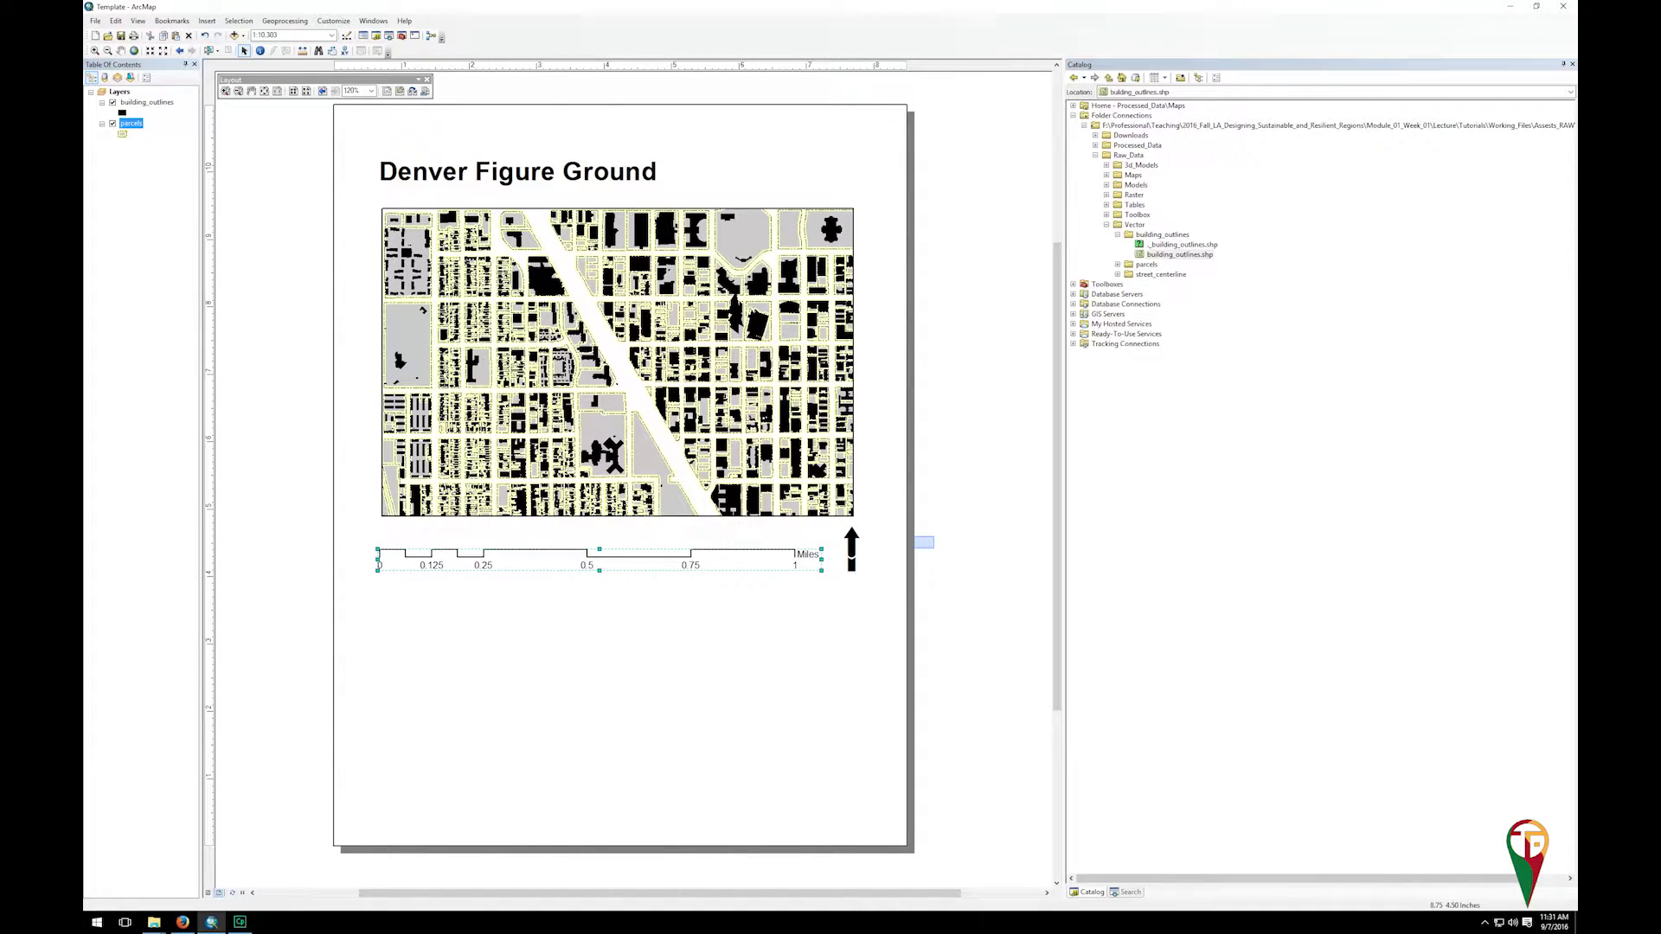
click(924, 545)
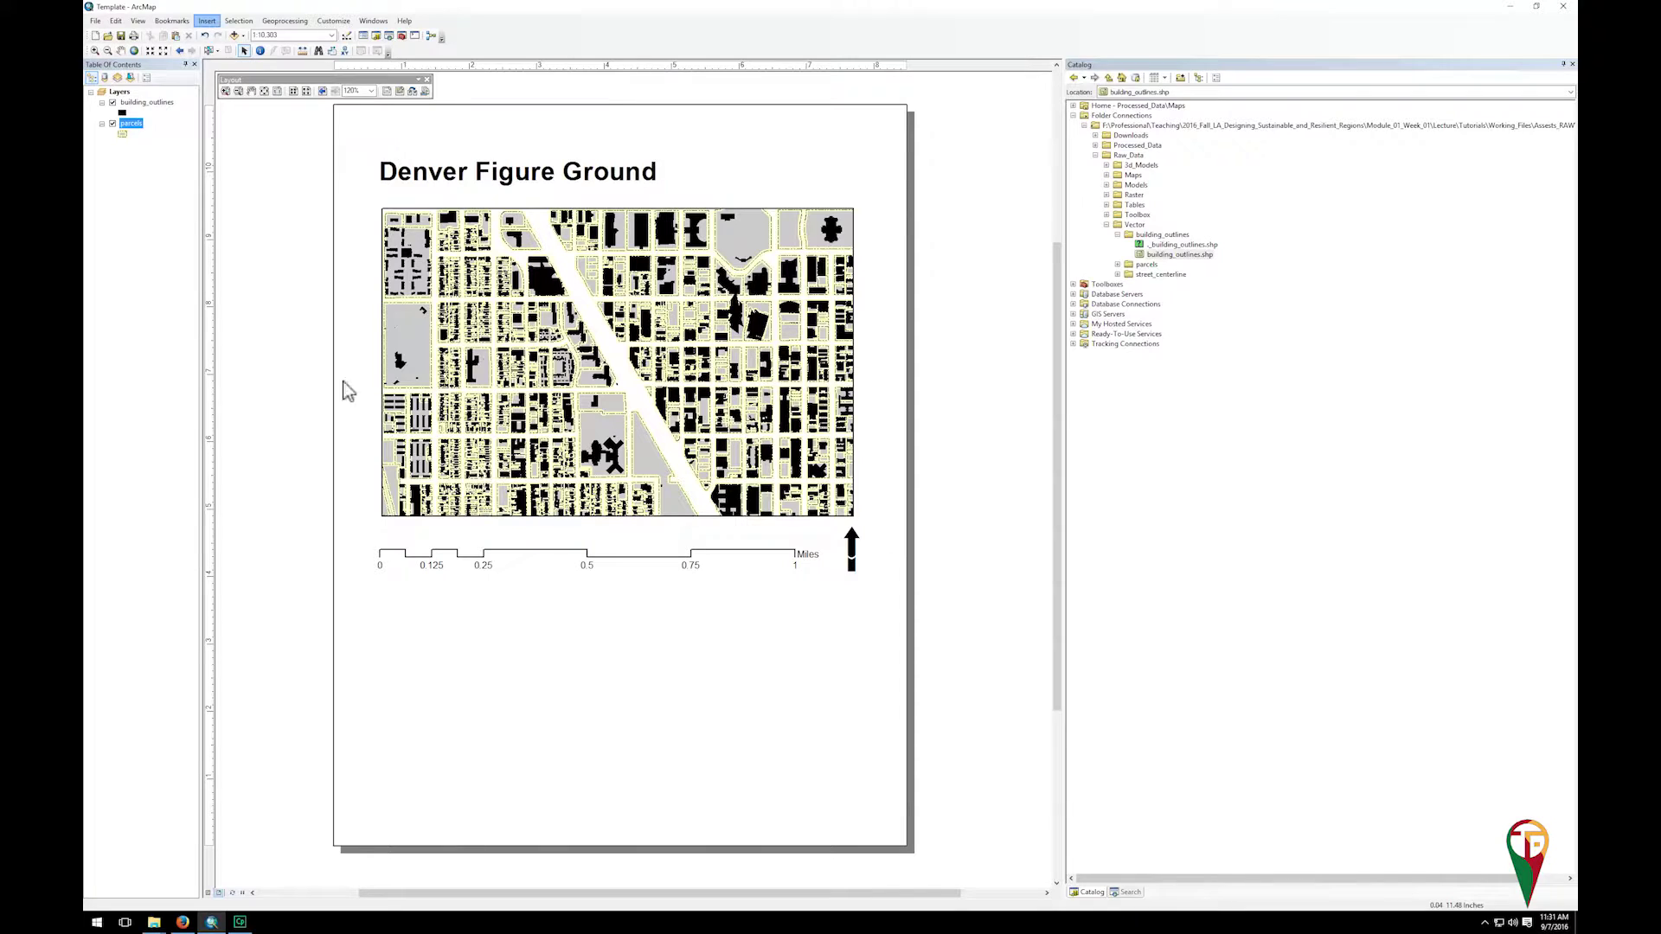
Start a map legend, clear its default items and add the building_outlines and parcels layers back as legend items.
click(207, 20)
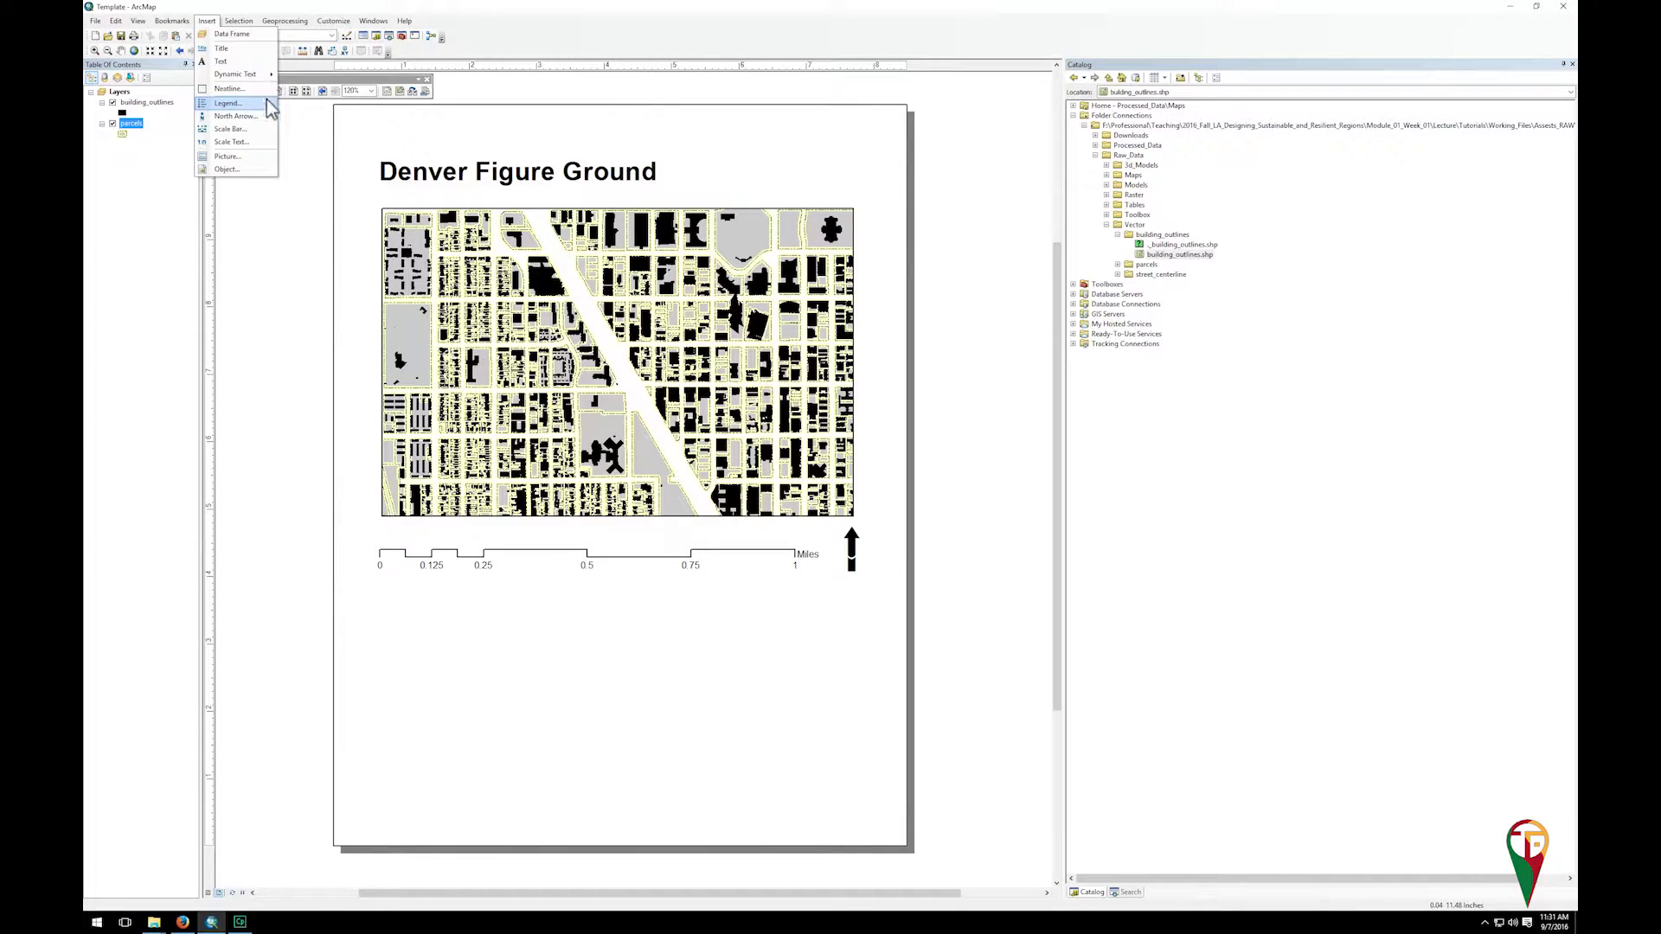
click(229, 103)
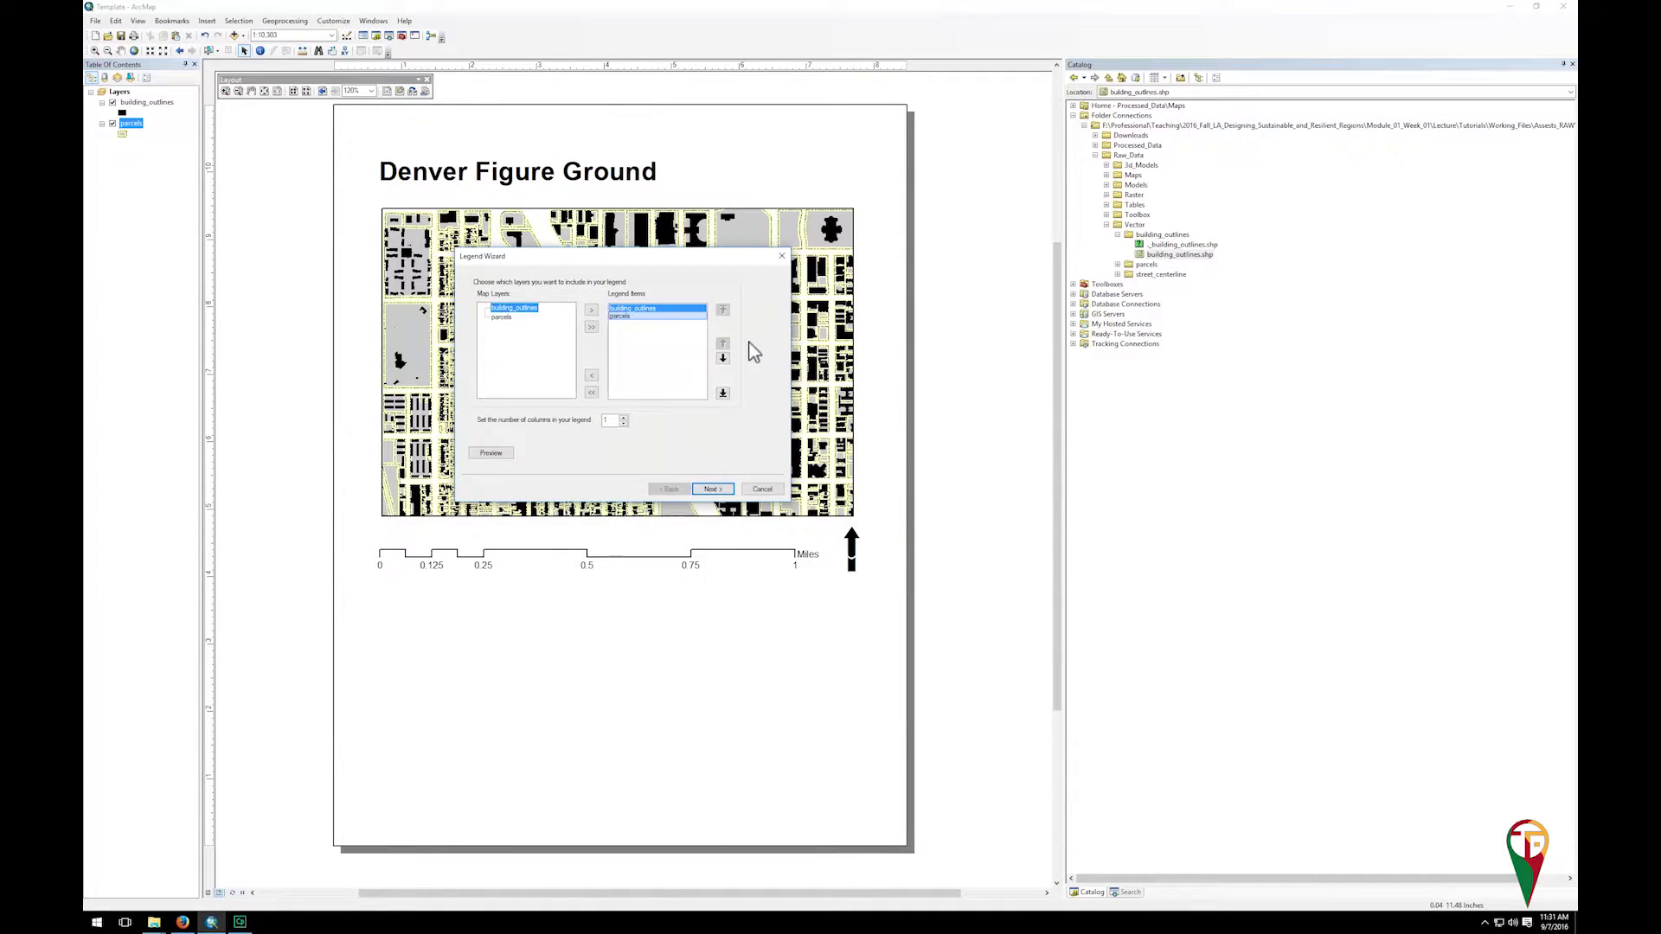
click(613, 317)
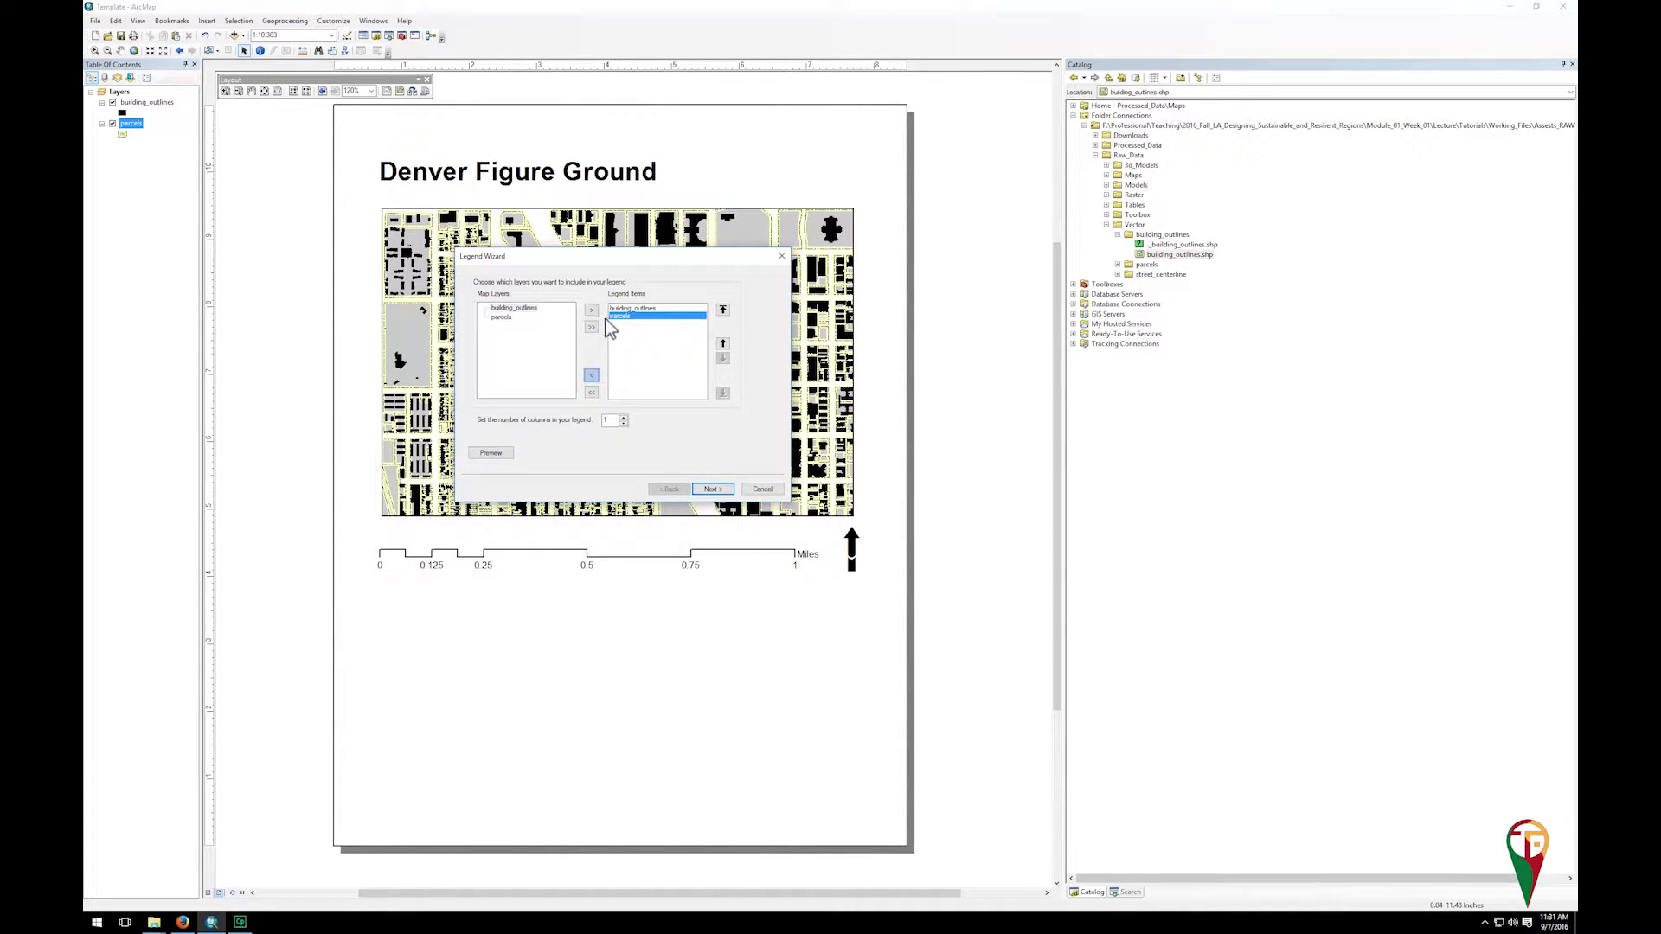
click(592, 374)
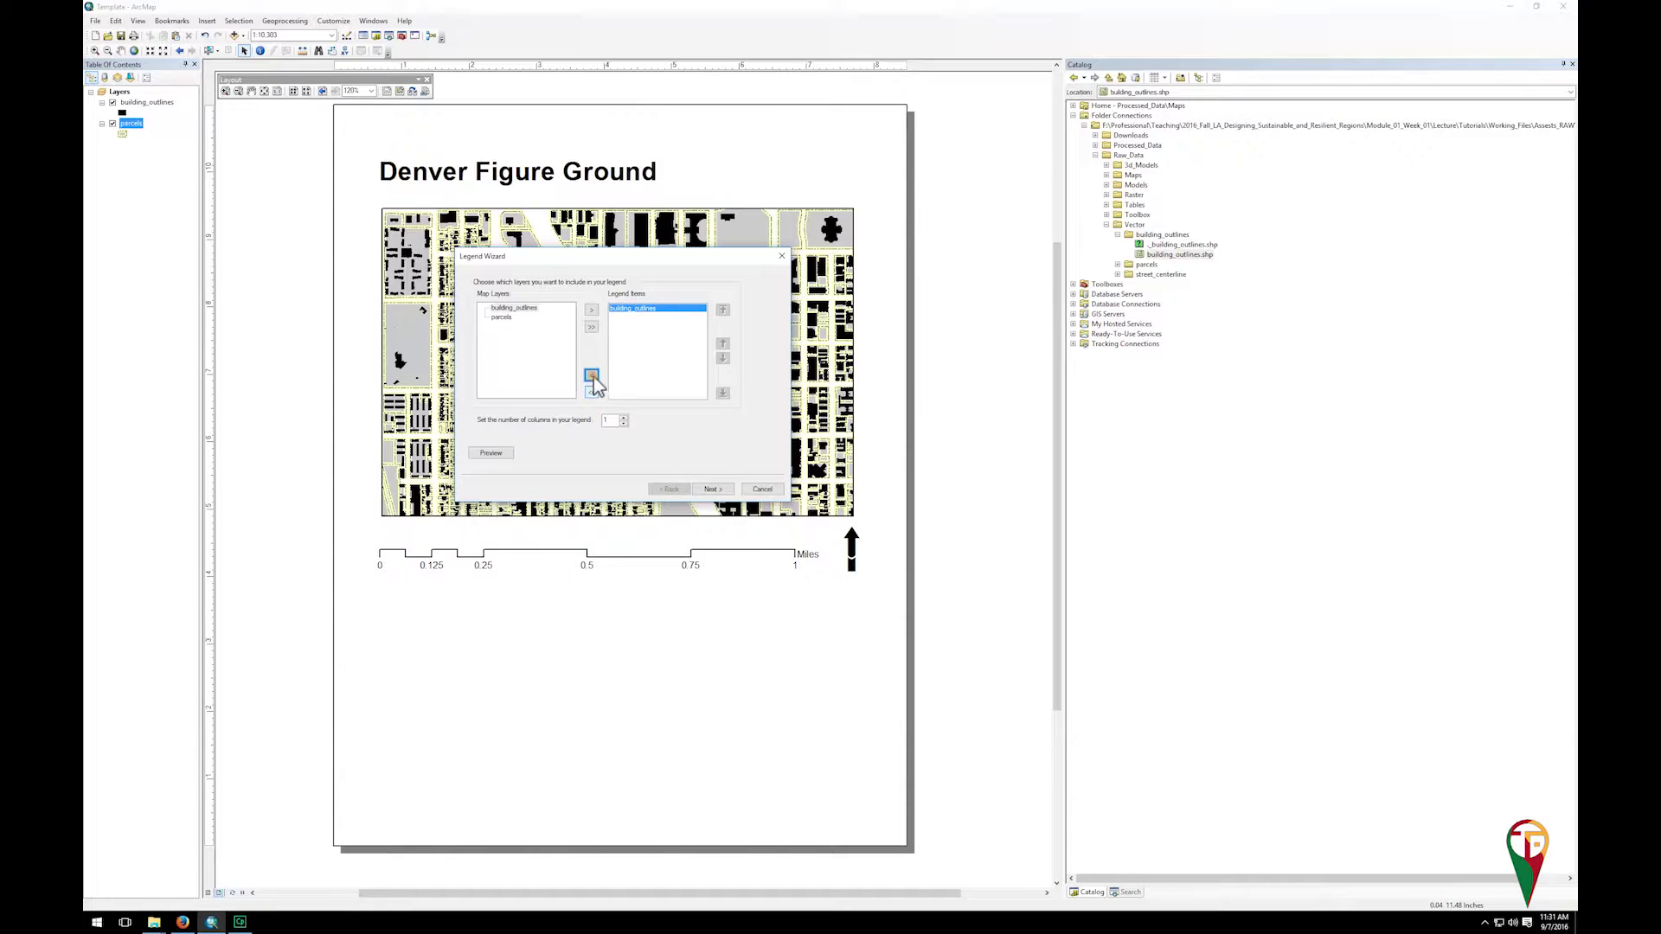
click(592, 374)
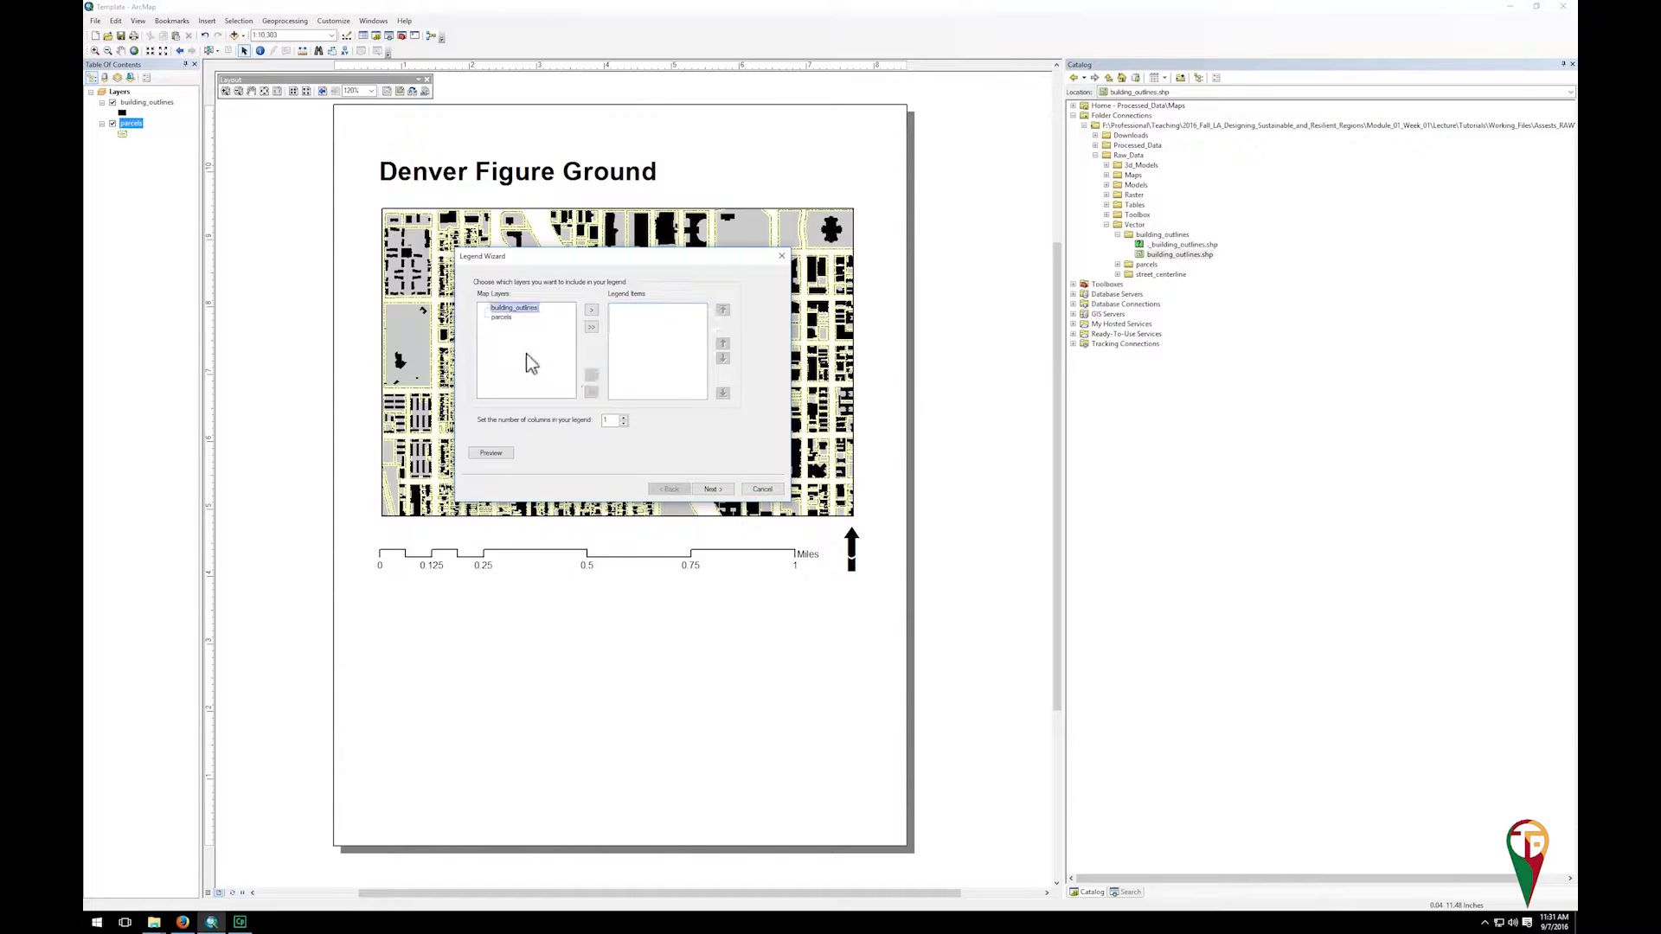
click(591, 310)
click(592, 311)
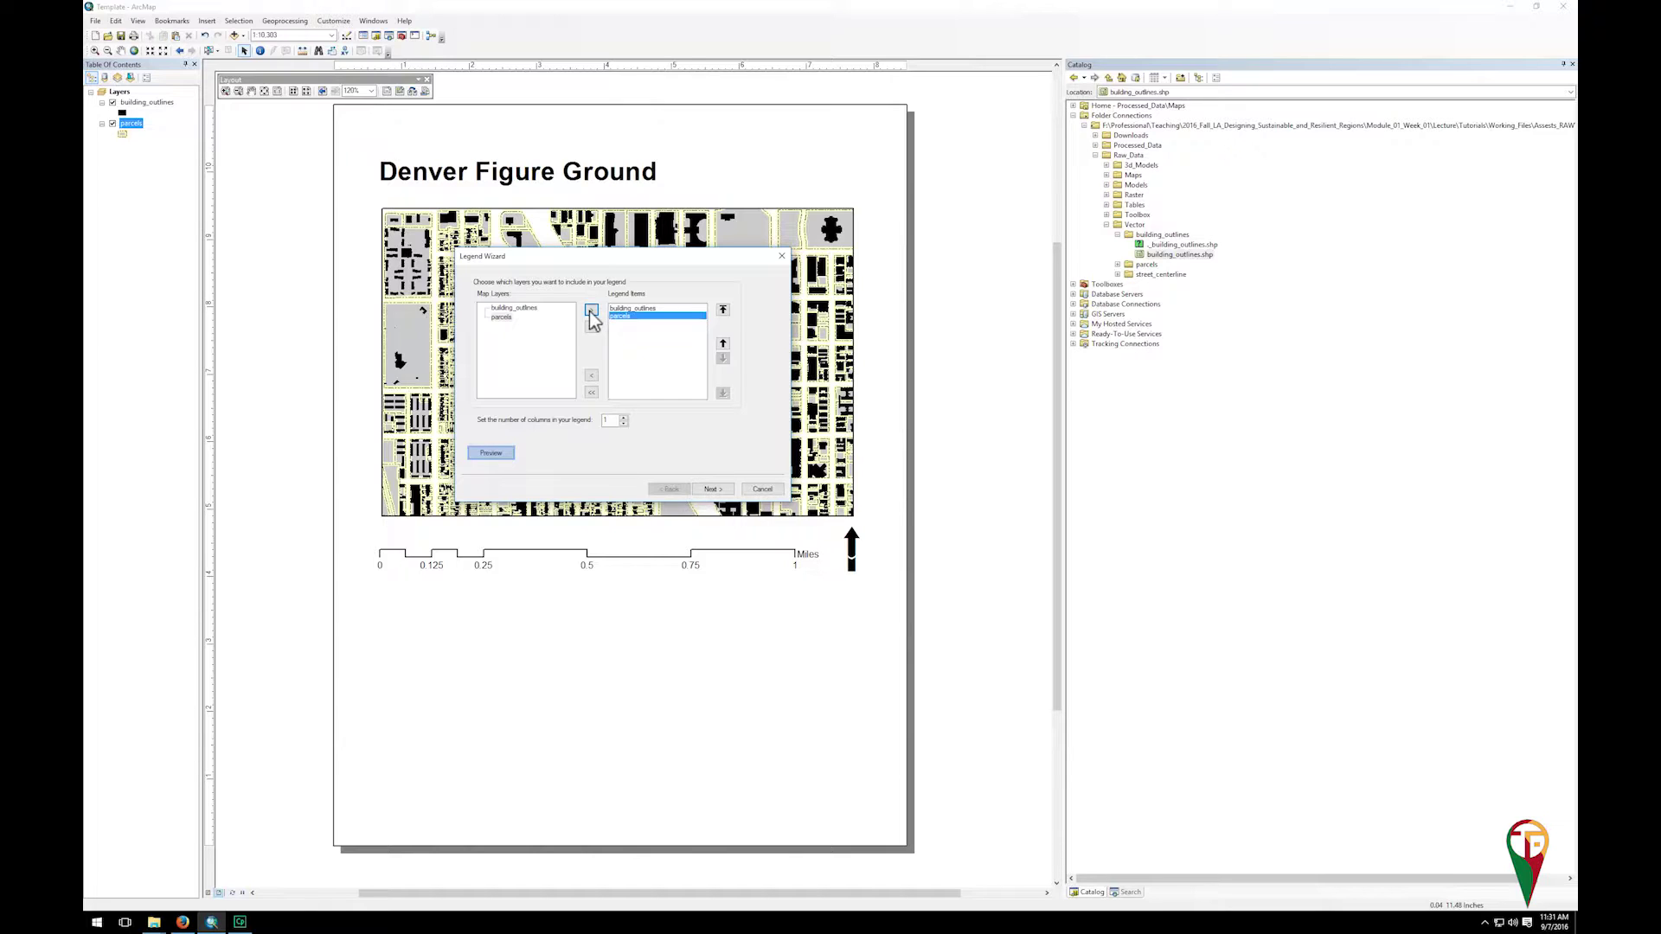
Preview and finish the legend with one column, and place it below the left end of the scale bar.
click(501, 453)
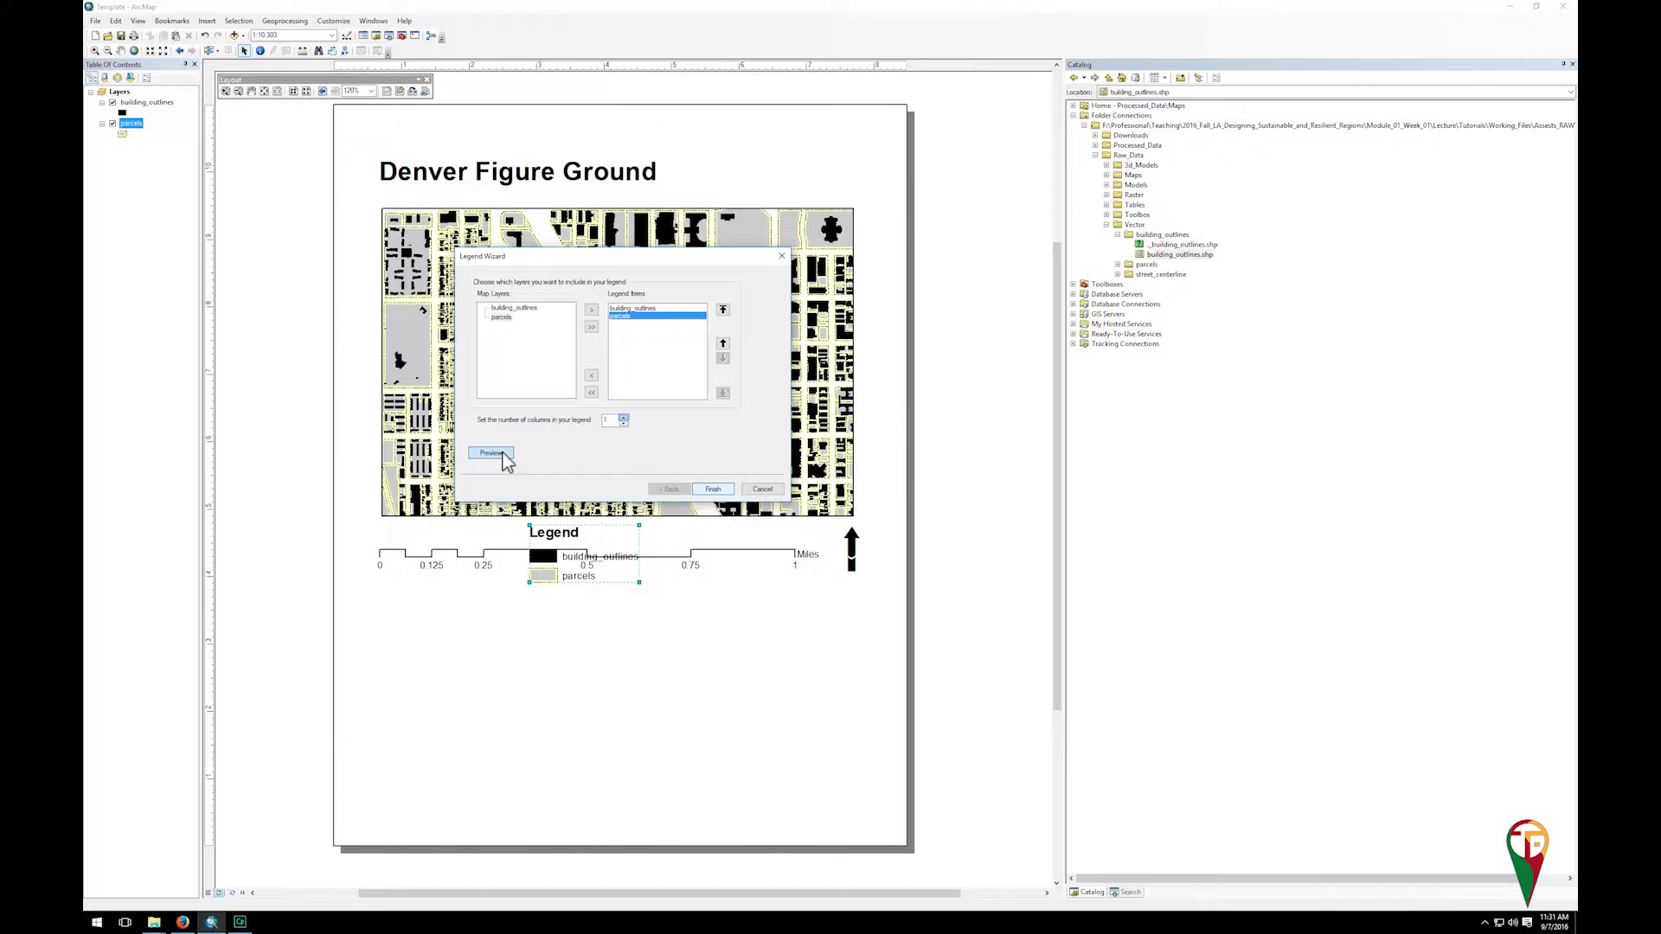
click(622, 421)
click(623, 424)
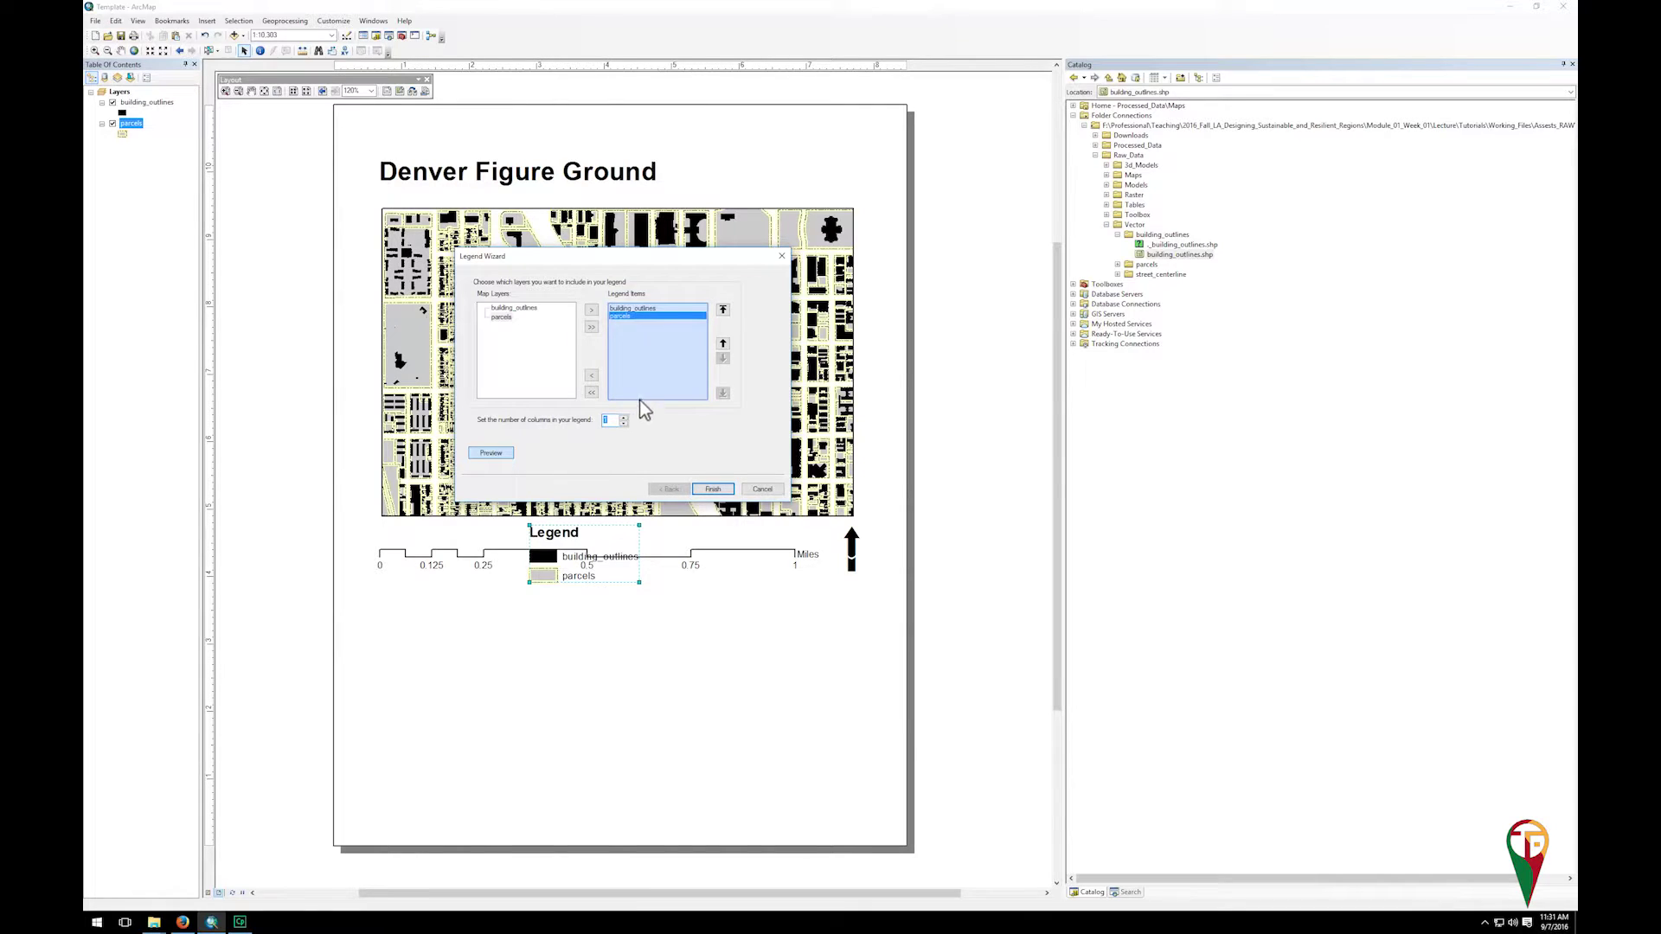
click(648, 309)
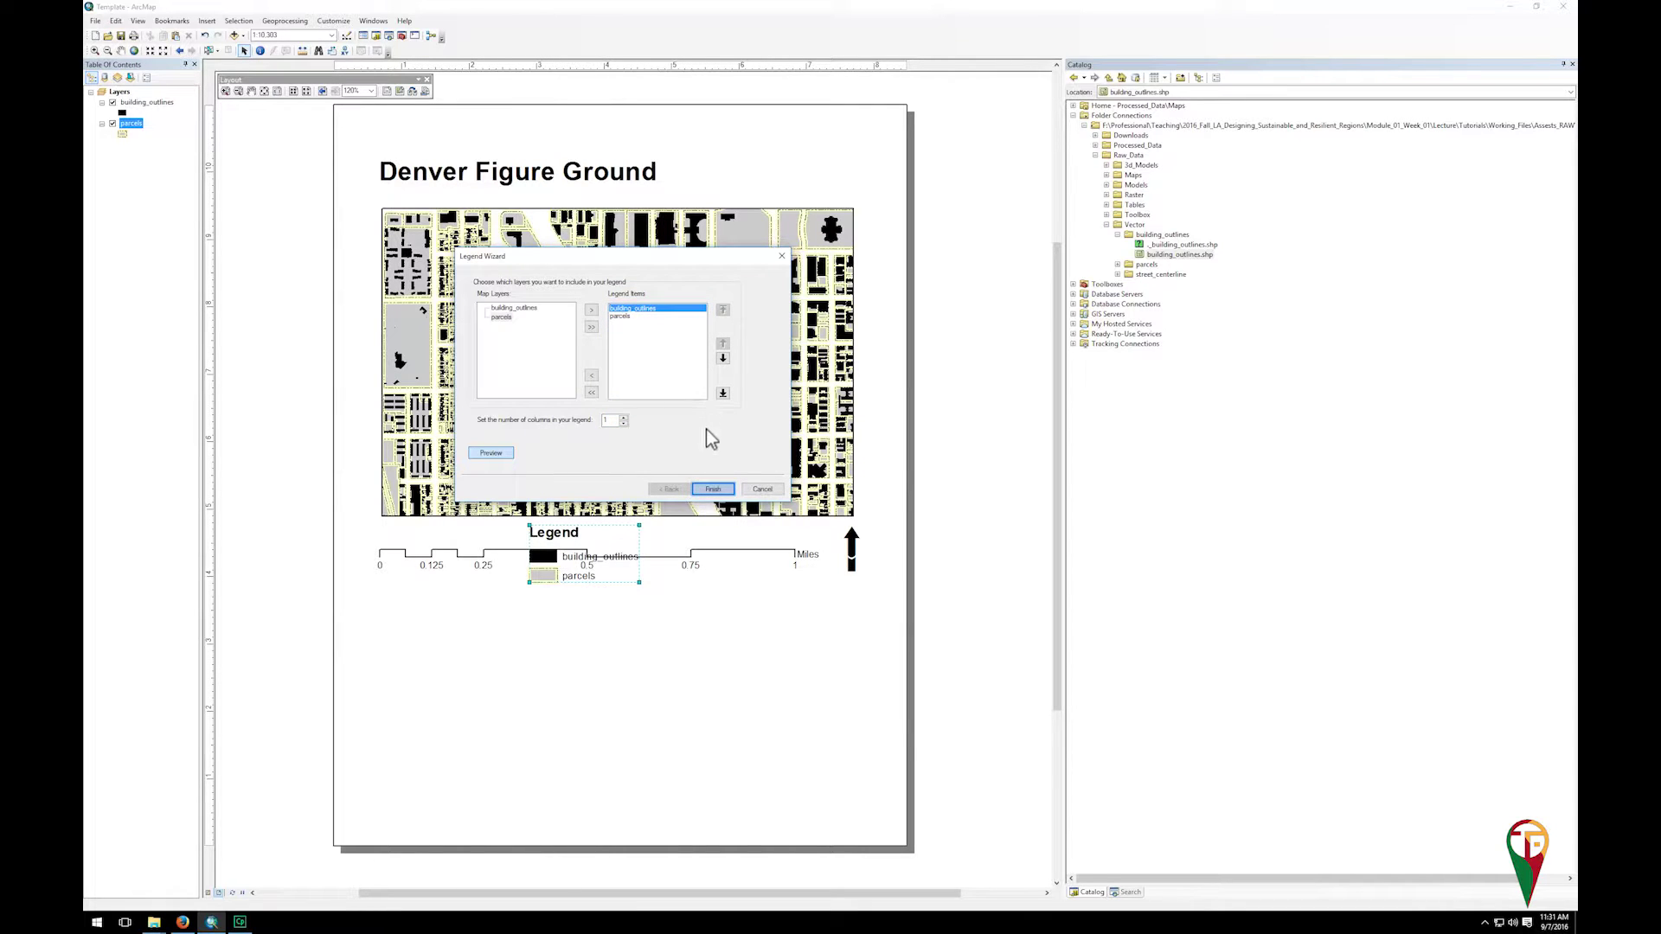
click(713, 489)
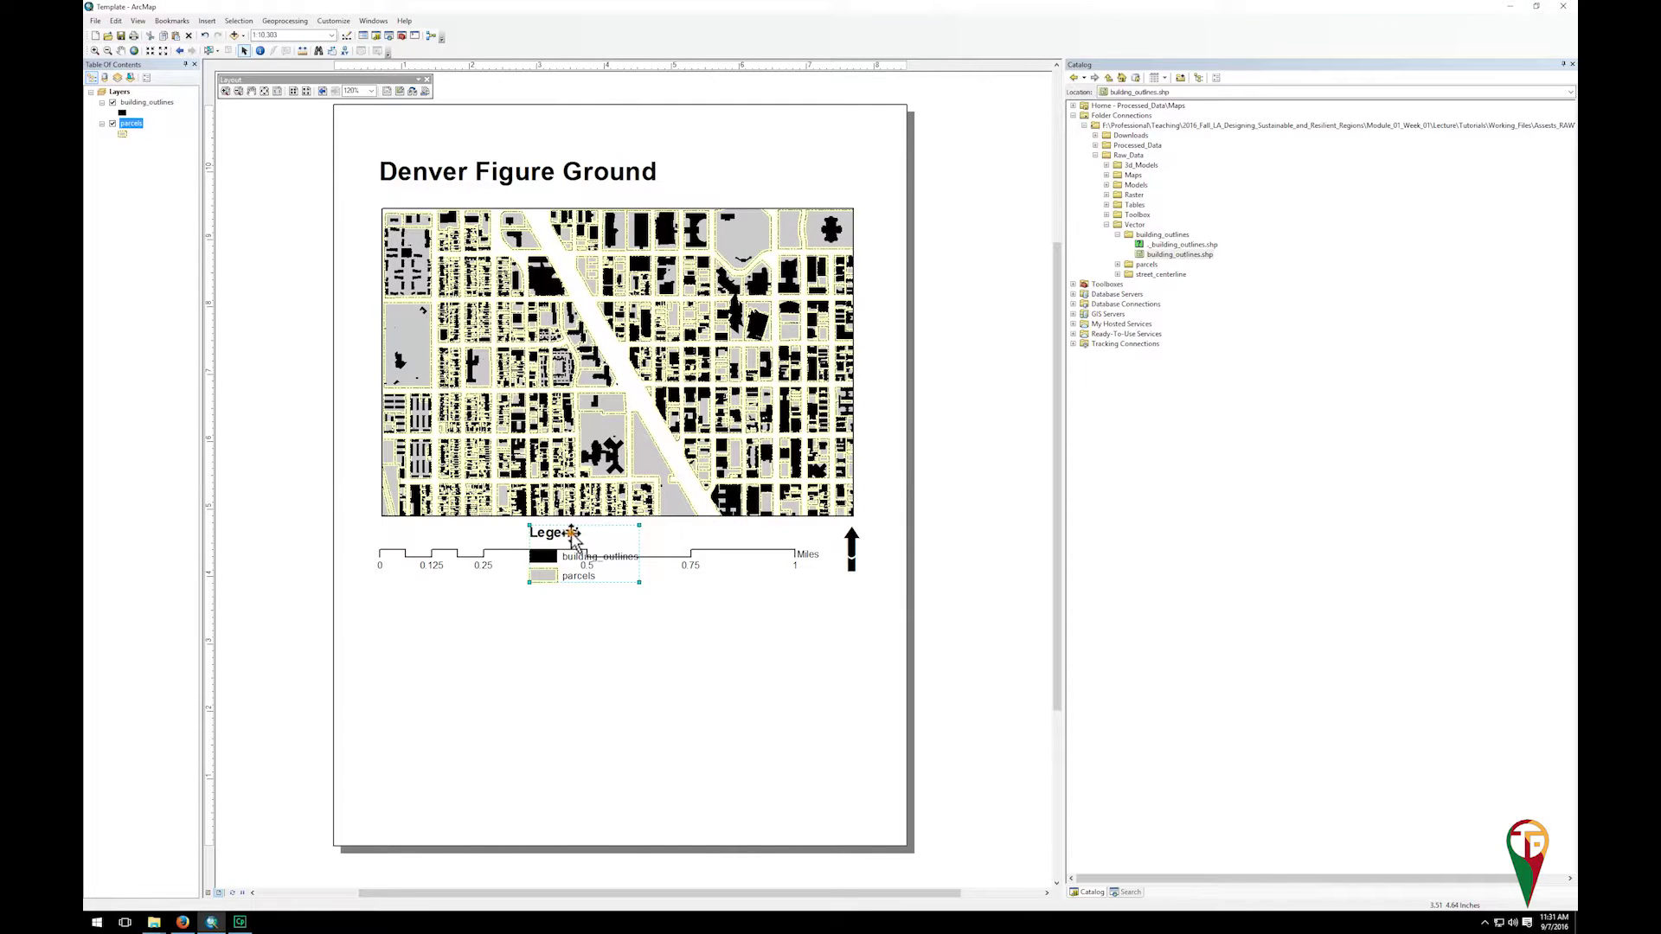
drag(571, 536, 417, 611)
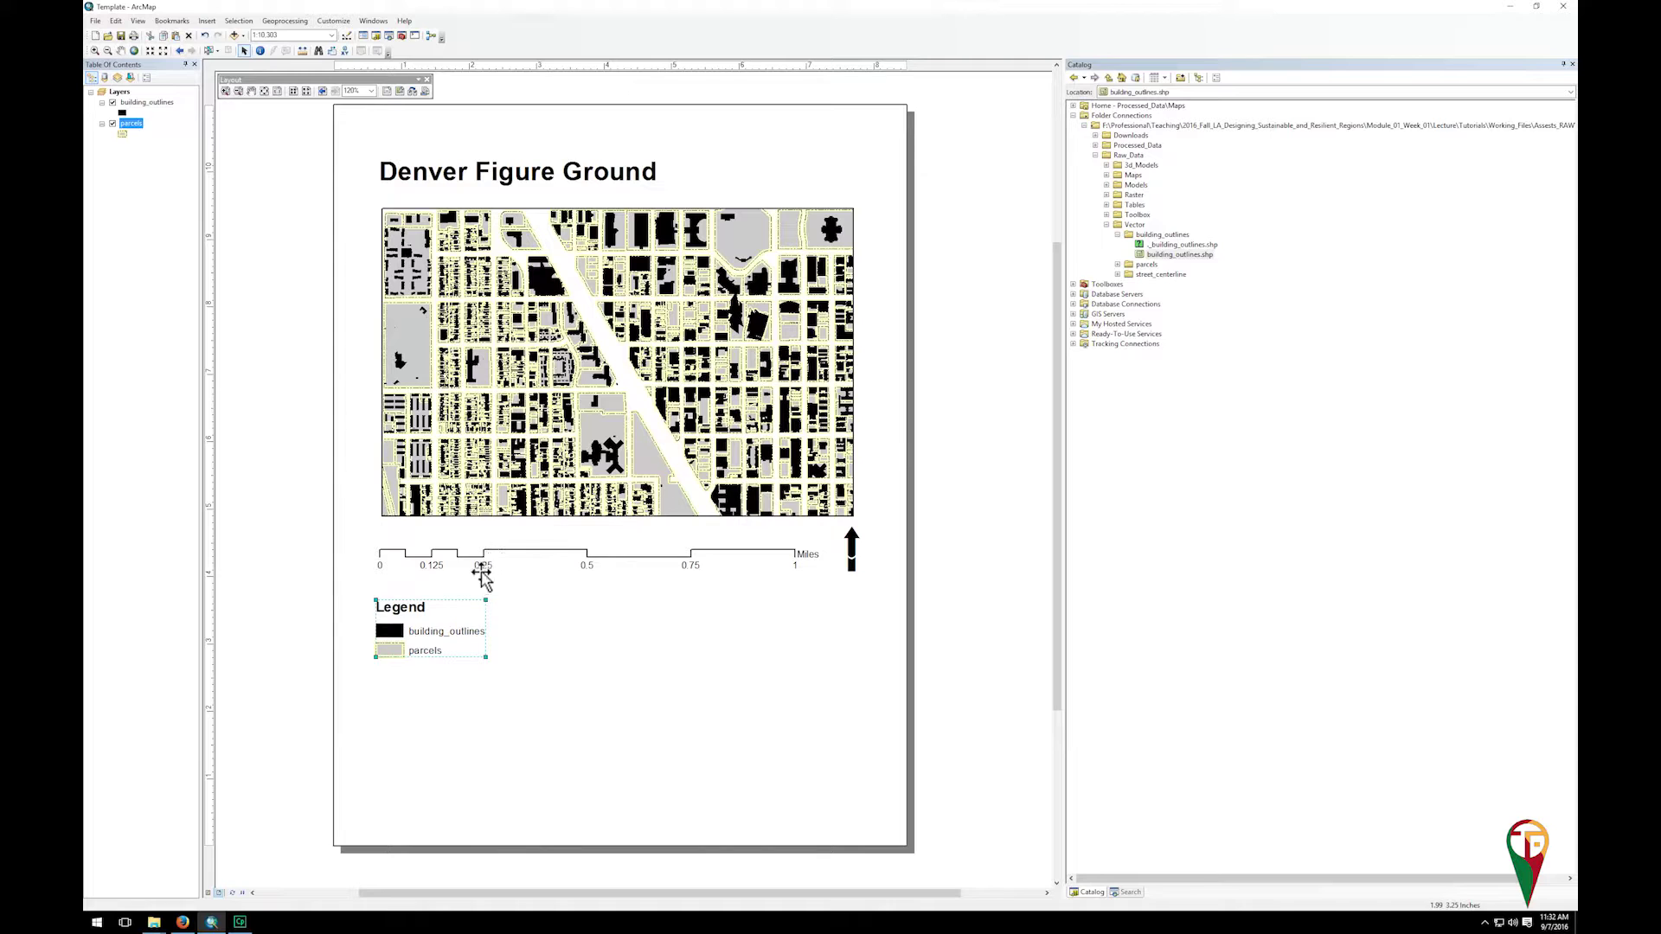
Examine the legend's general, item, layout and frame properties, and close them without making changes.
double_click(472, 636)
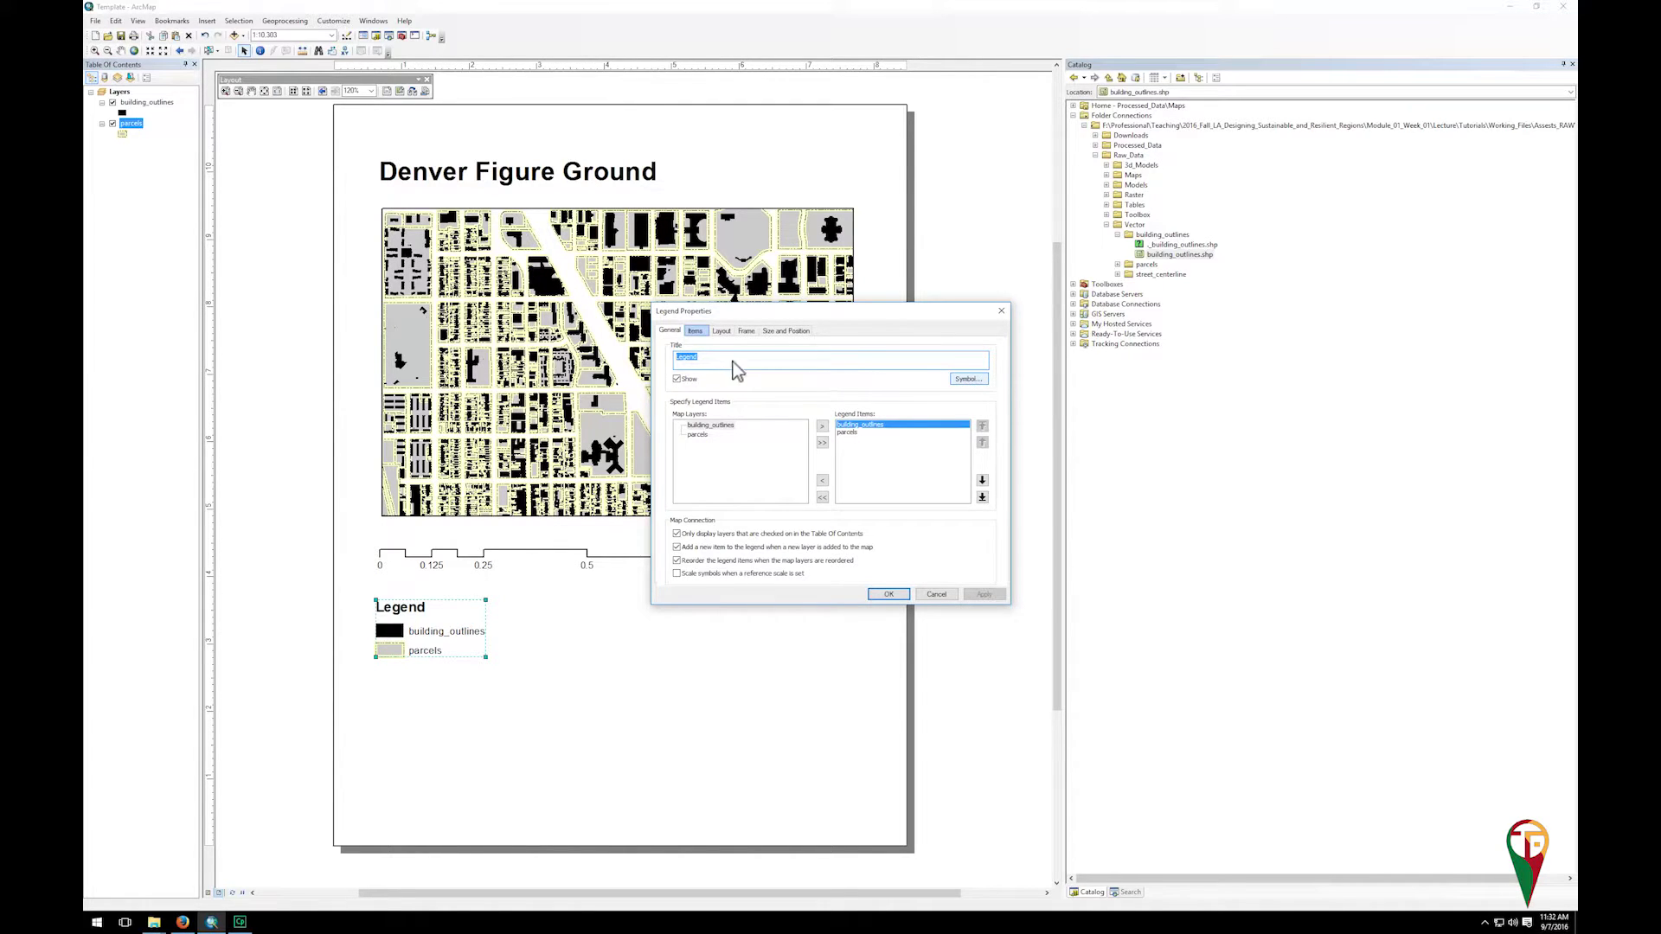
click(695, 332)
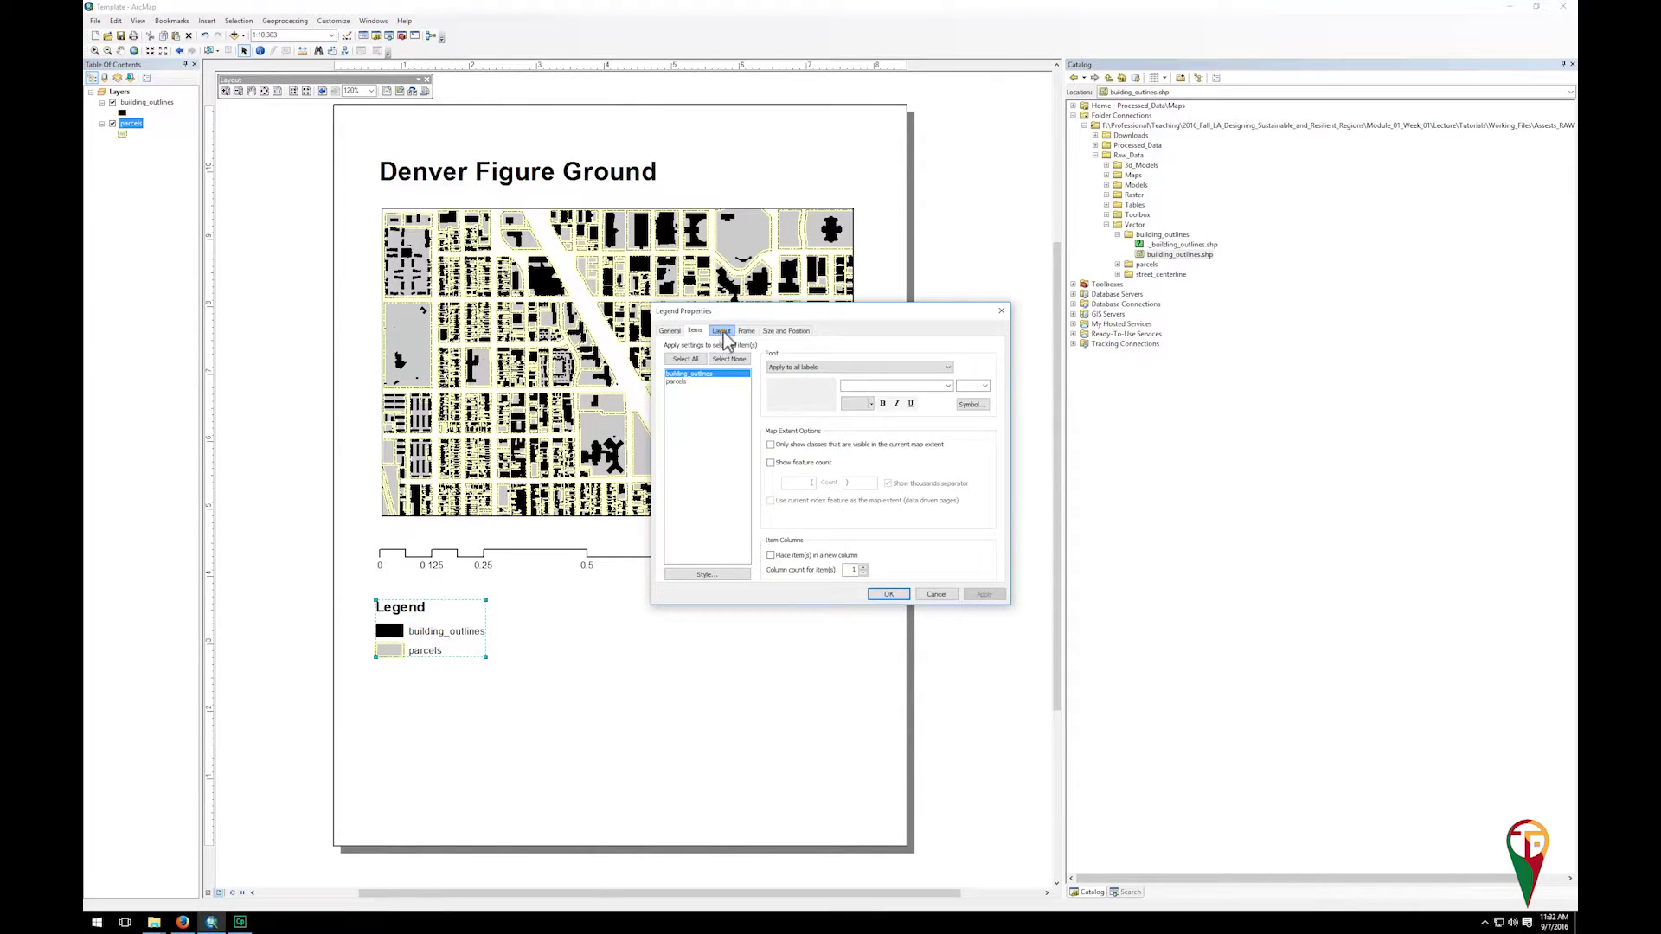
click(722, 332)
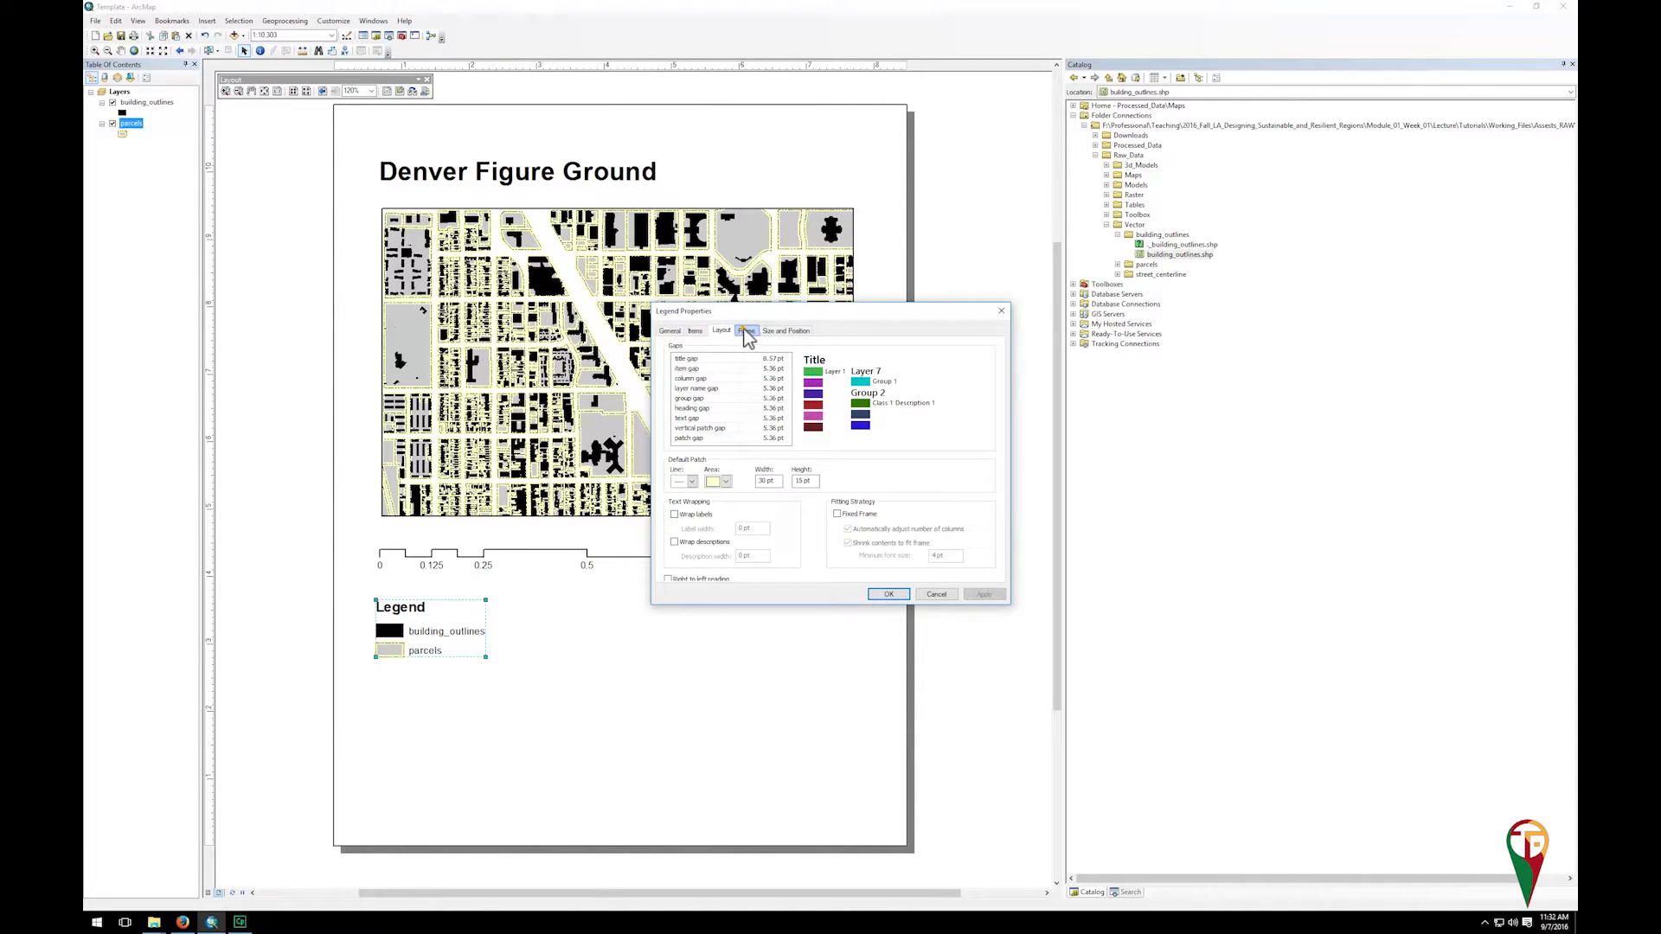
click(745, 332)
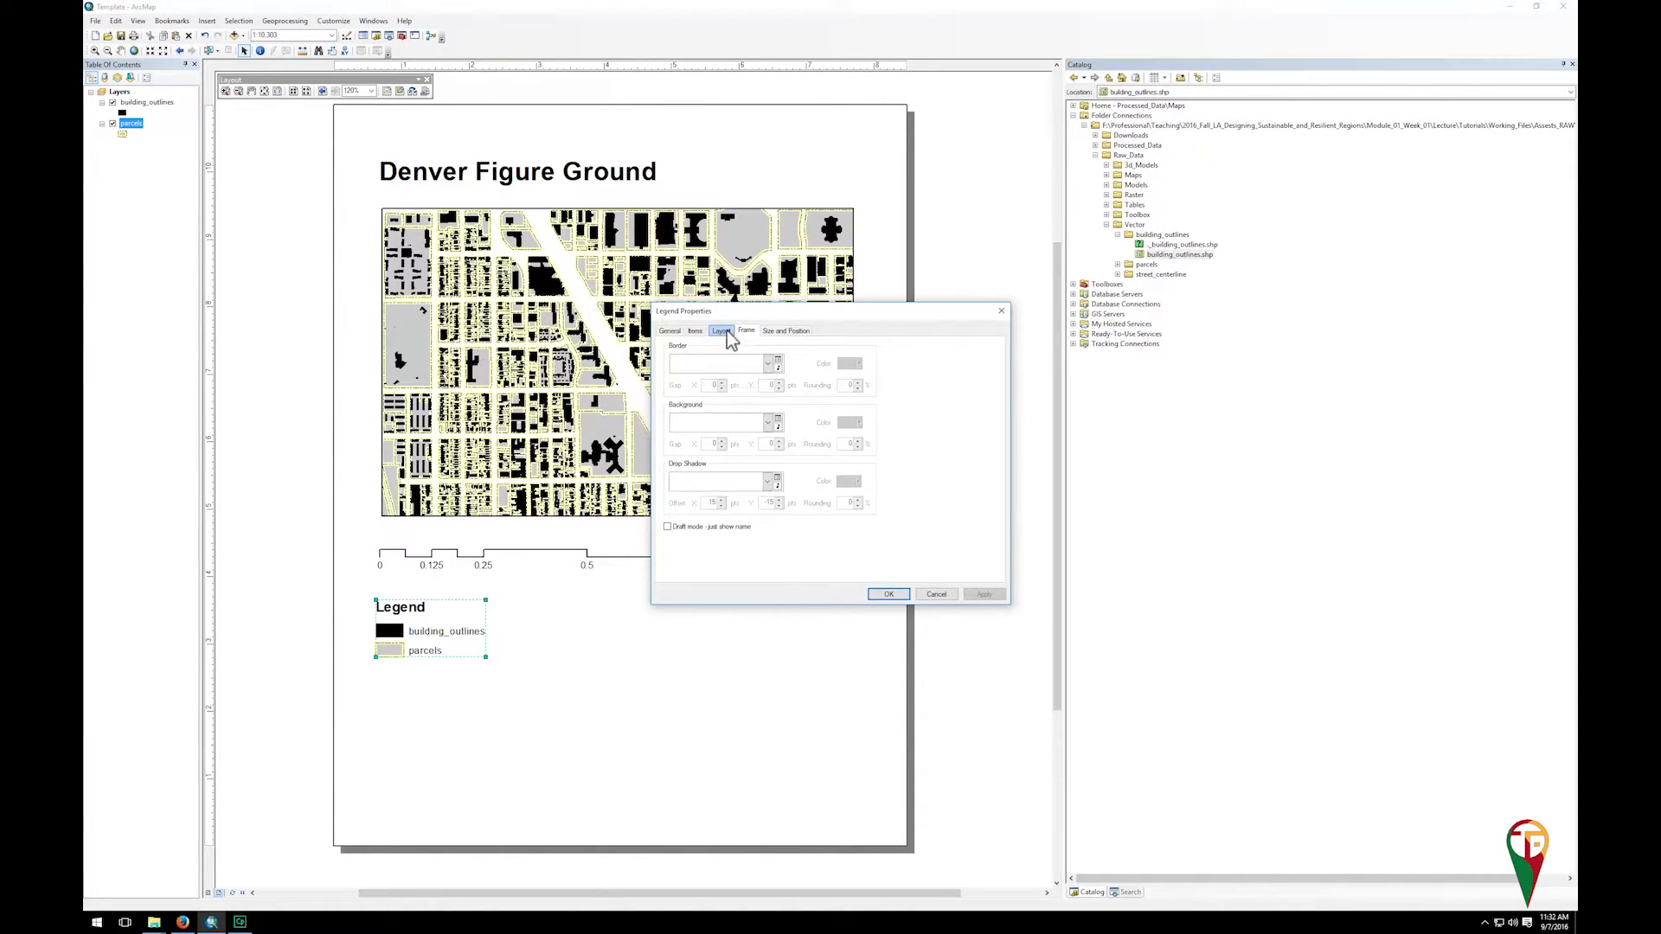
click(724, 332)
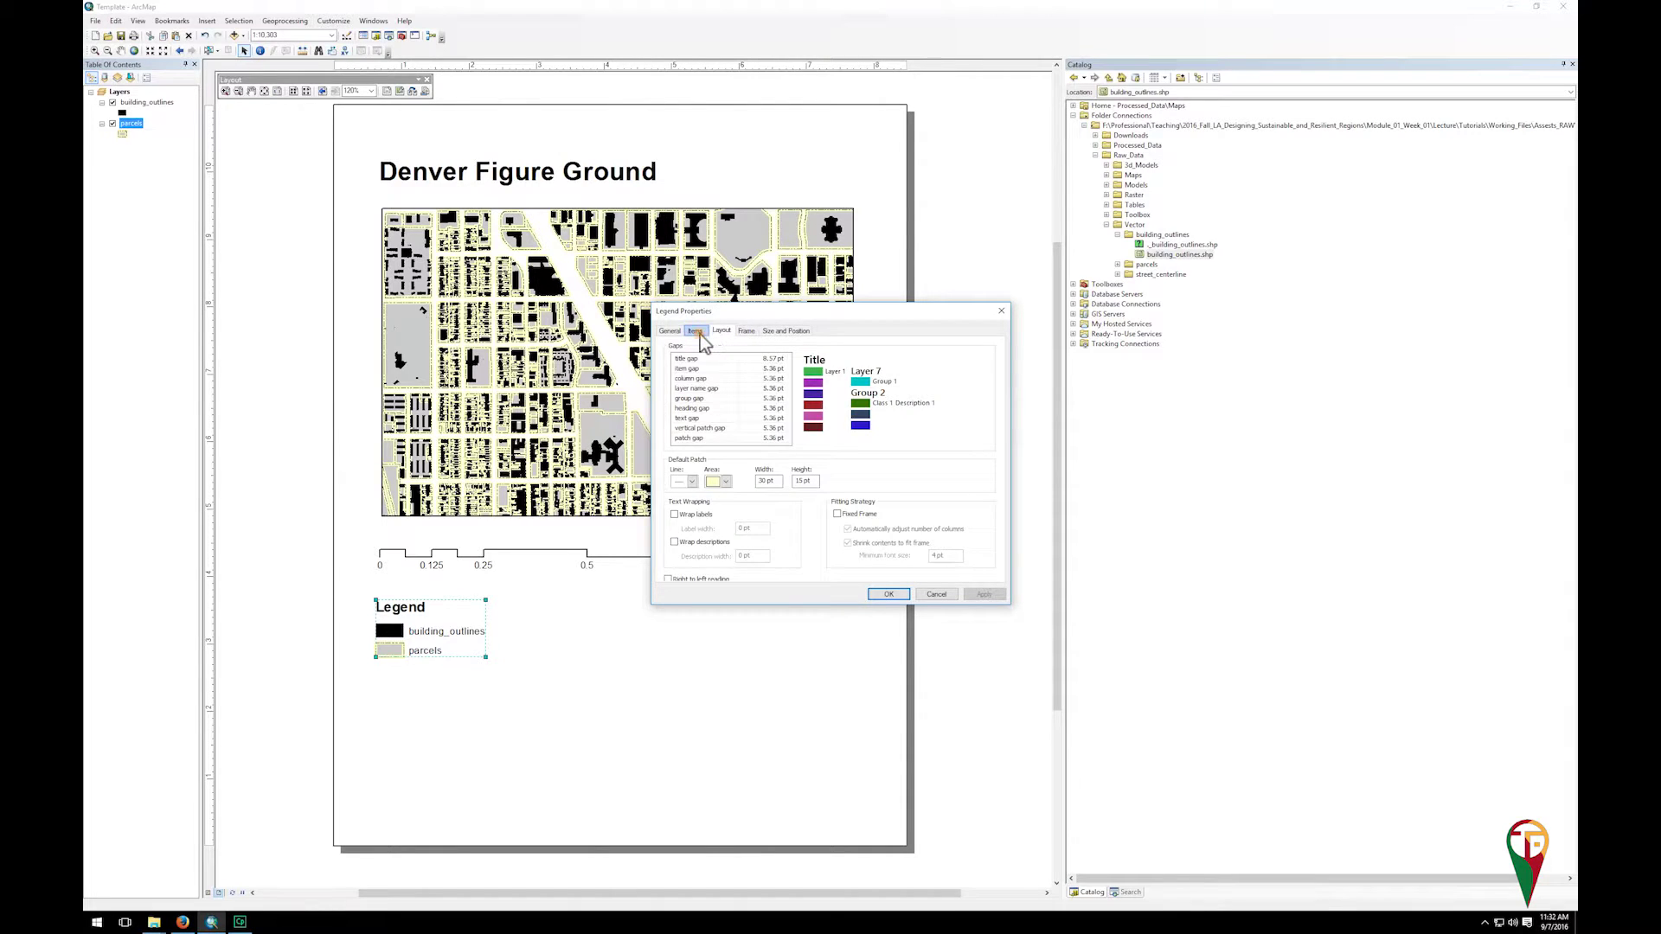
click(697, 332)
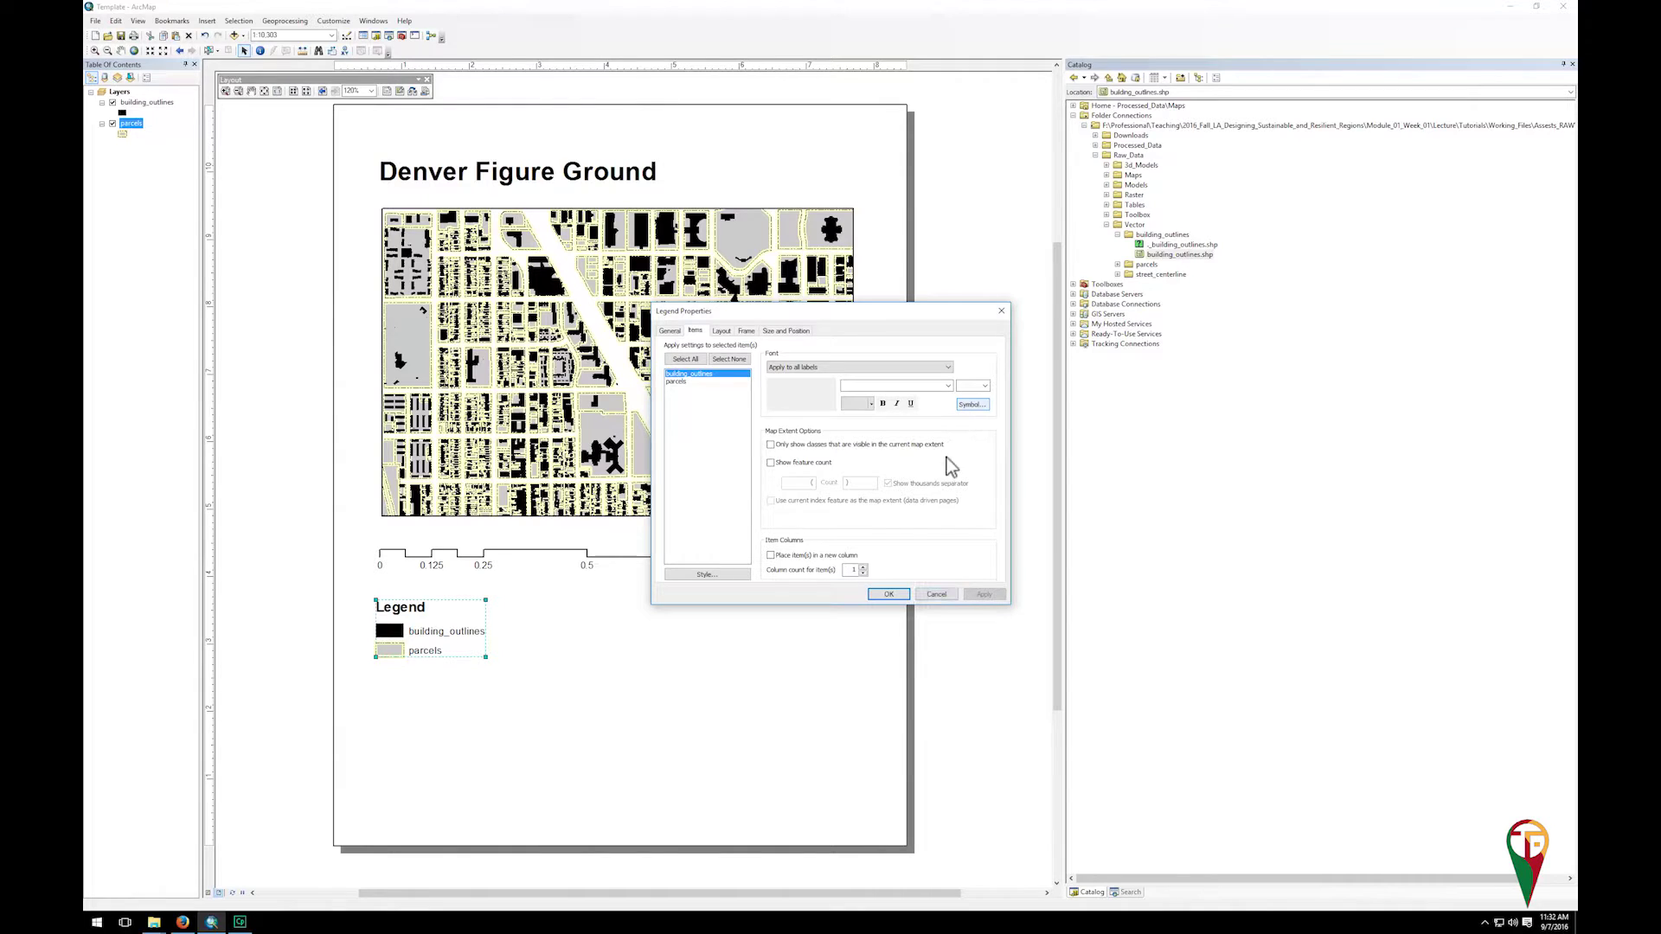
click(940, 594)
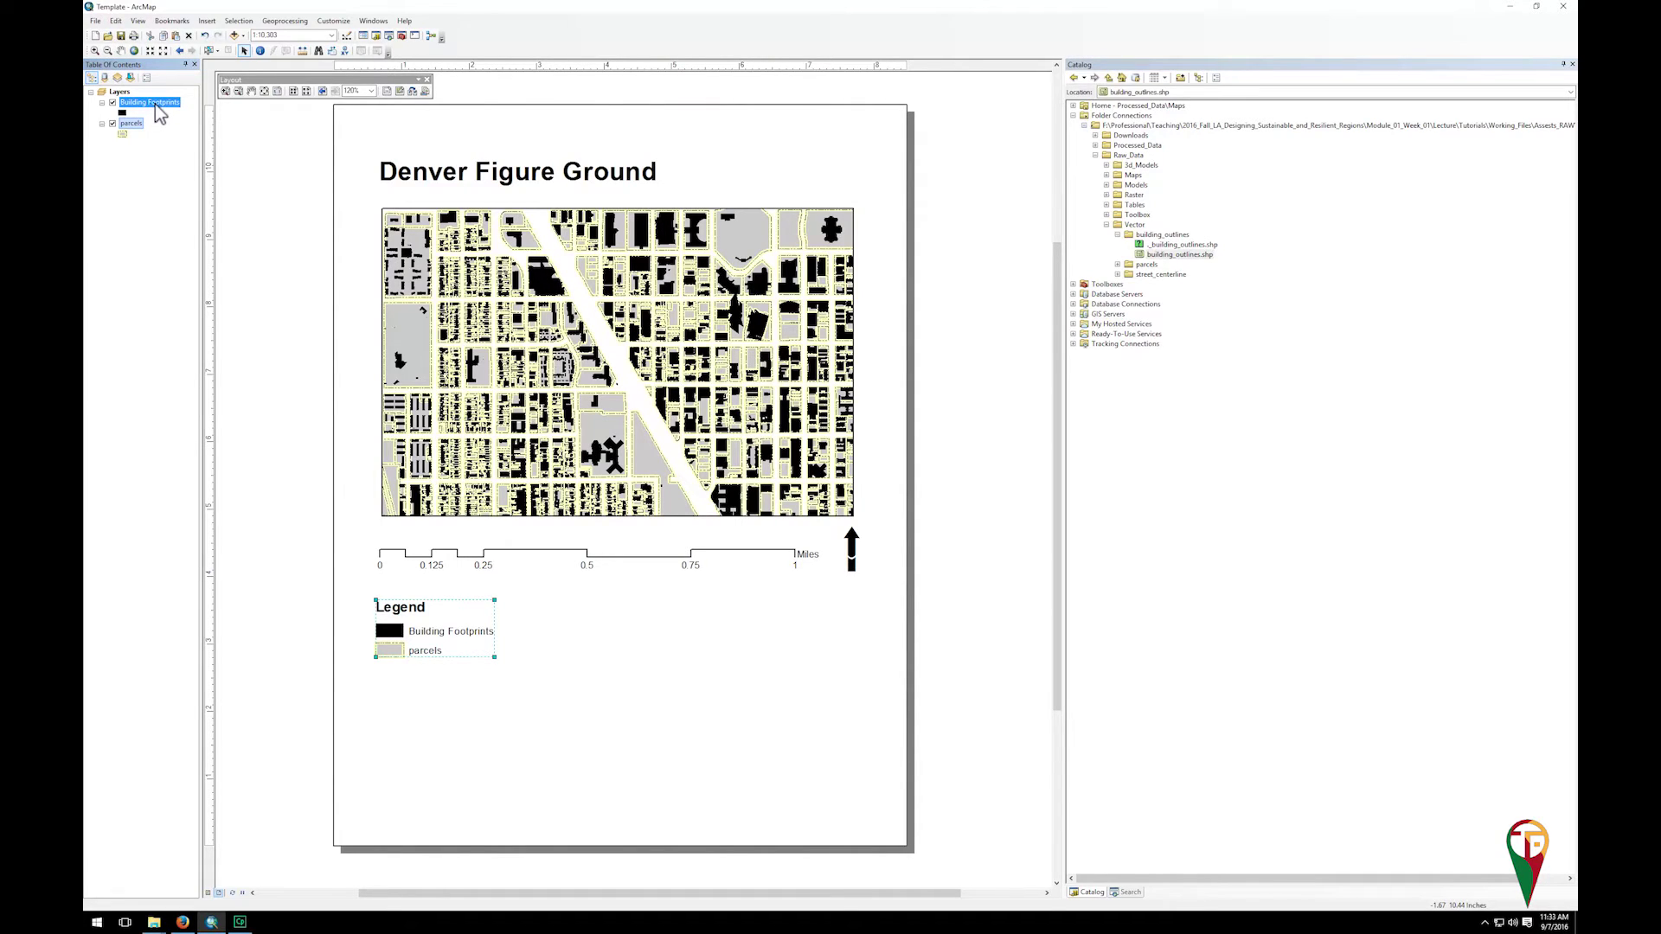
Rename the parcels layer as "Parcels" and deselect the legend on the layout page.
click(152, 104)
click(132, 126)
text(Parcels)
key(Return)
click(849, 684)
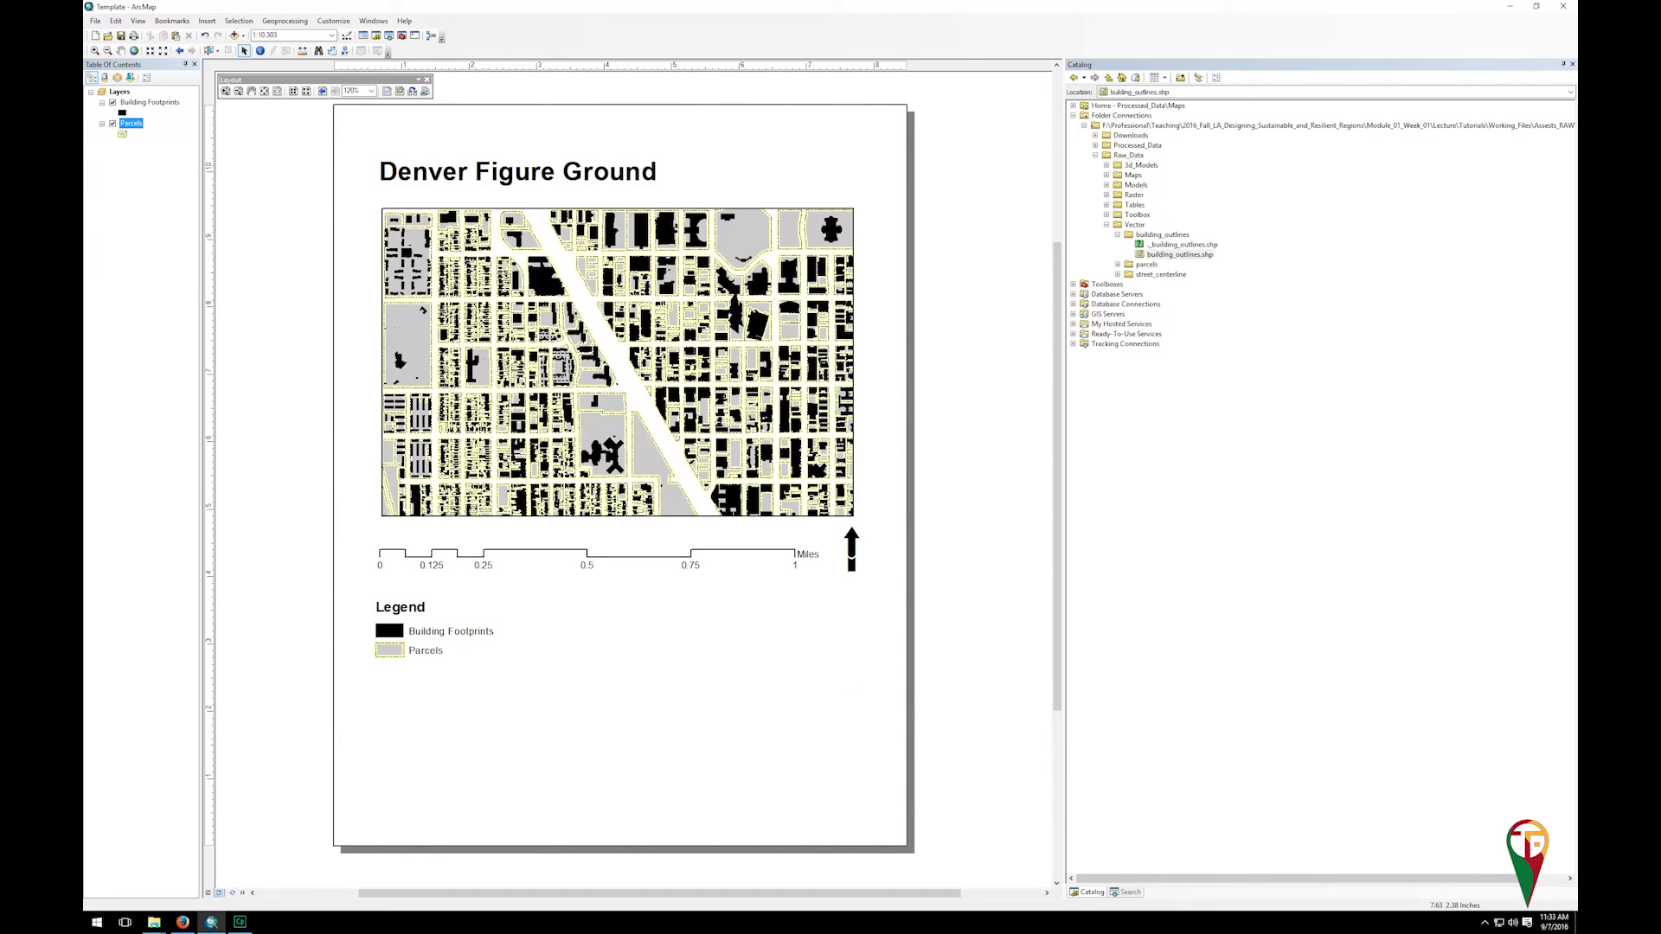